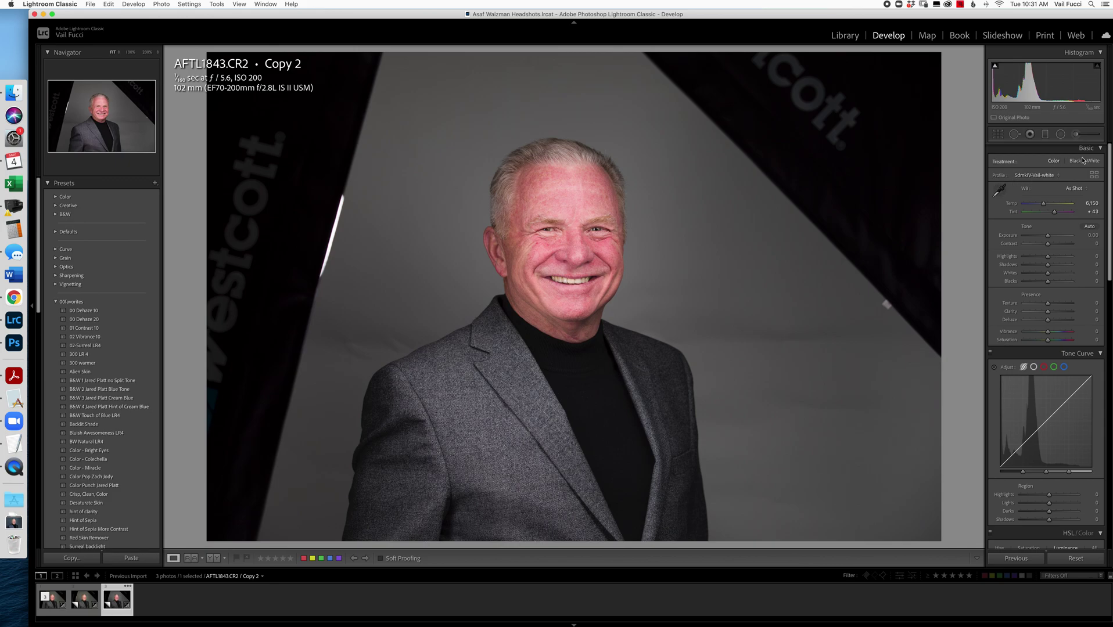
Set the photo's white balance to the Flash preset.
left_click(1074, 188)
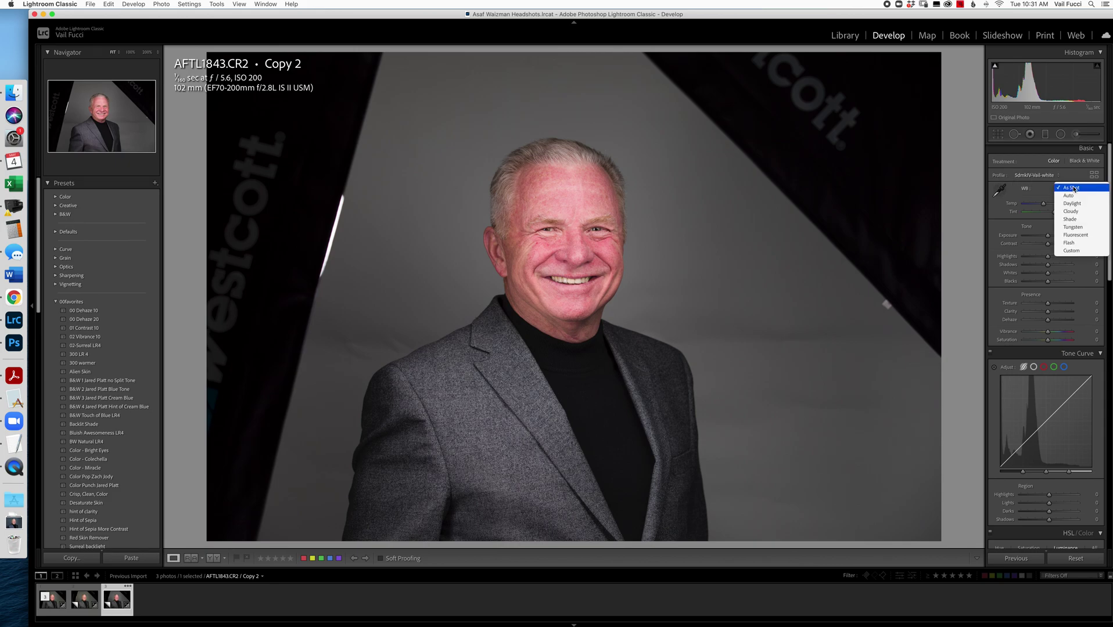
left_click(1076, 244)
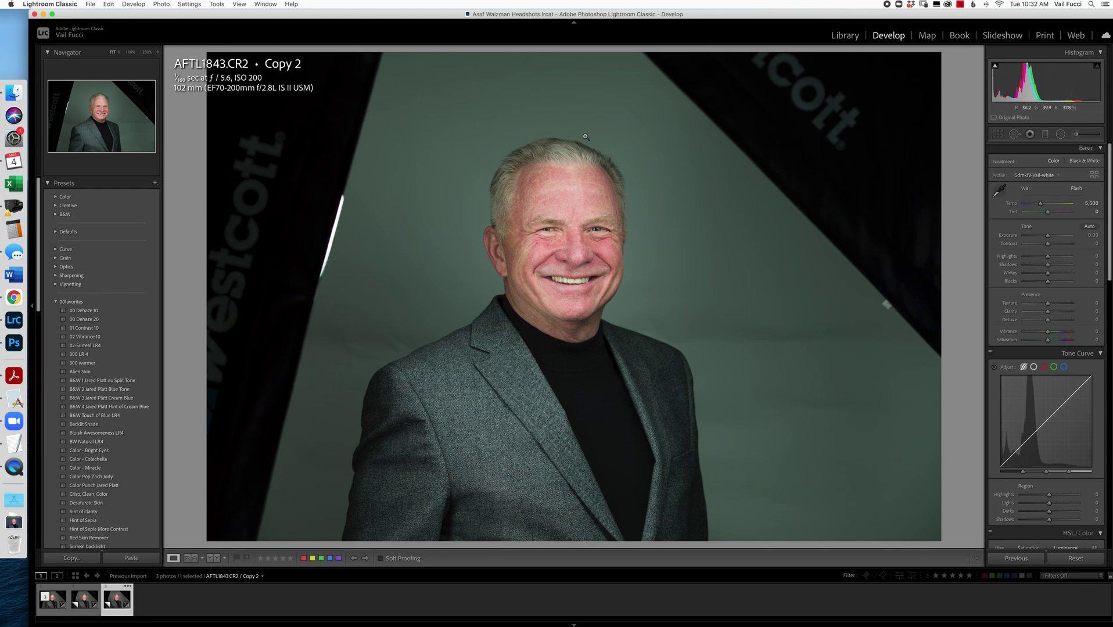
Create an adjustment brush with the Tint effect at -71 and paint it over the red skin of the face.
left_click(1076, 135)
left_click(1040, 165)
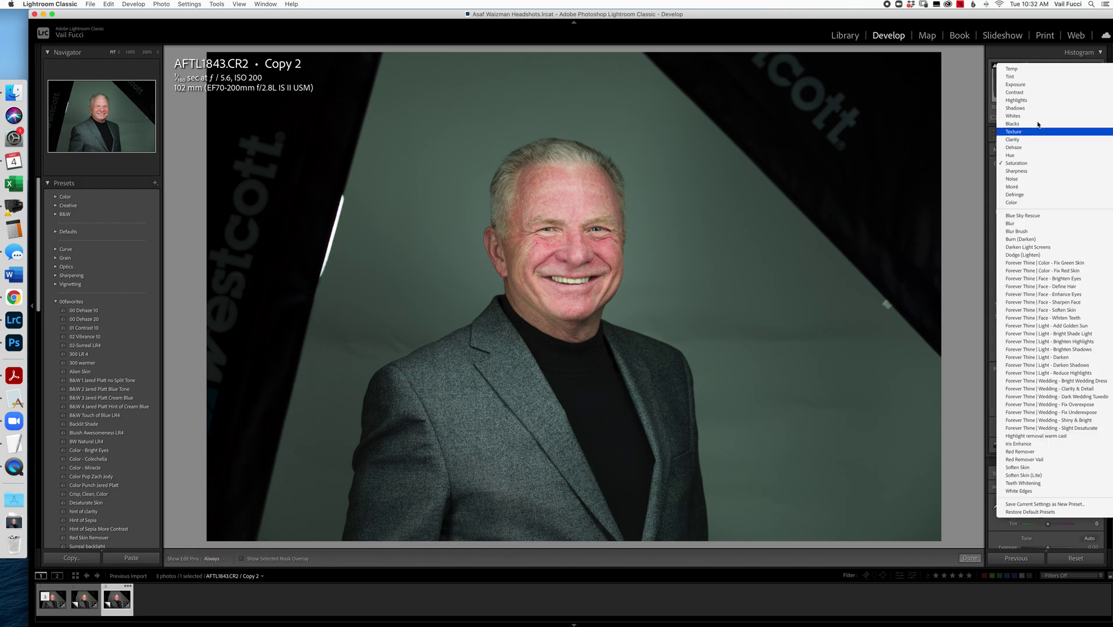
left_click(1036, 76)
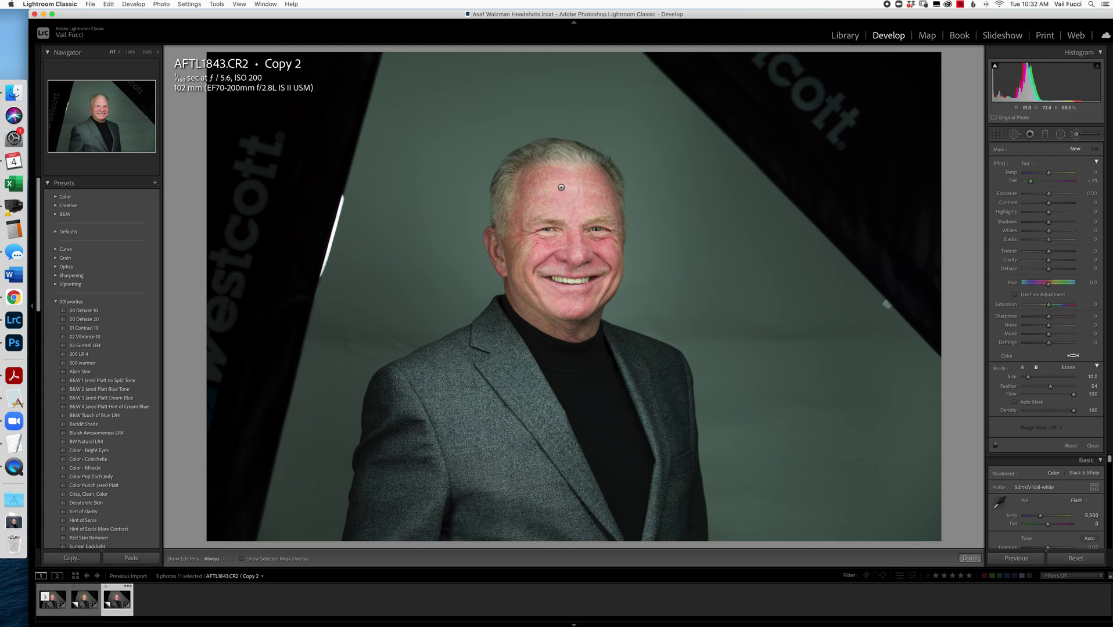
key("h")
key("h")
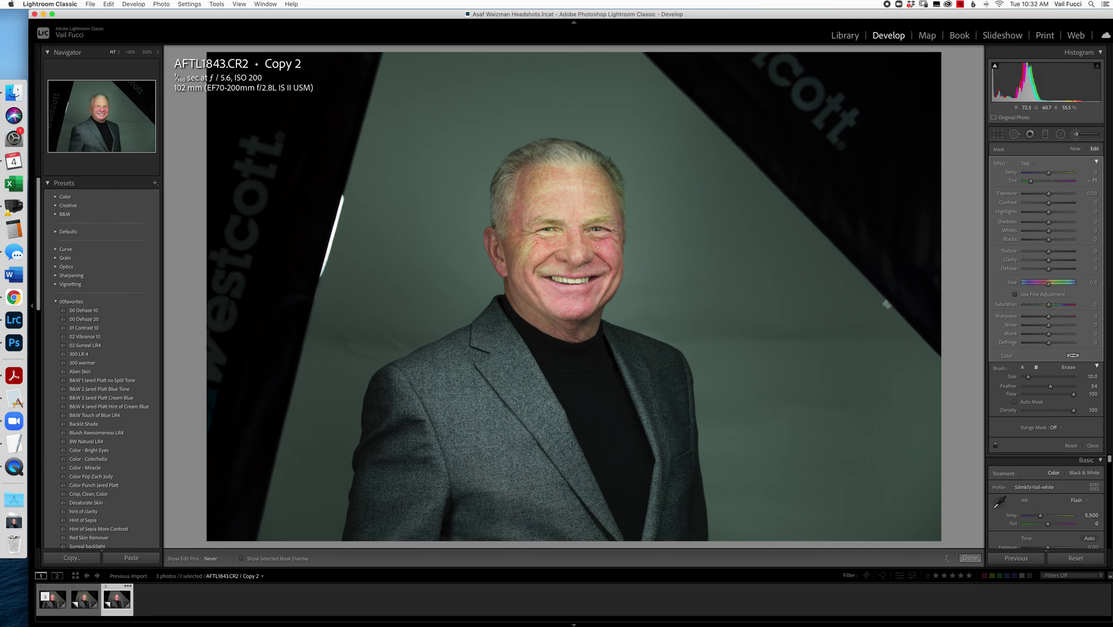
key("h")
key("h")
Set the face brush adjustment to Tint -67, Saturation -9 and Exposure 0.10.
left_click_drag(1032, 184, 1036, 184)
key("z")
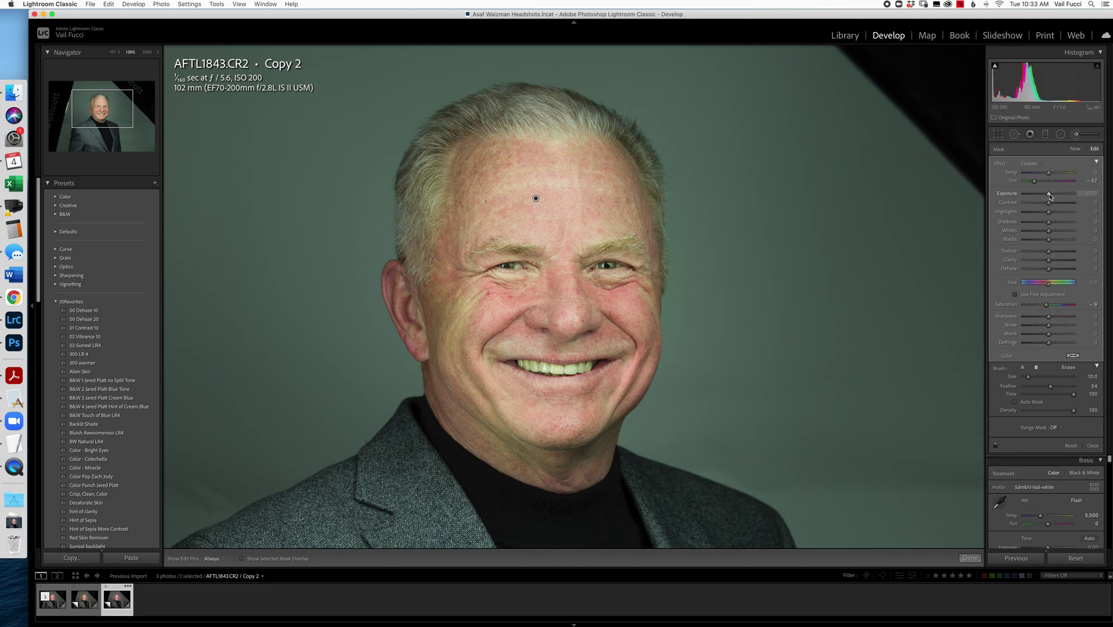
left_click_drag(1050, 197, 1051, 198)
left_click(1092, 193)
type("0.1")
key("Return")
Limit the face adjustment with a Color range mask sampled from the forehead, with the Amount set to 15, checking it with the mask overlay.
left_click(1056, 427)
left_click(1064, 436)
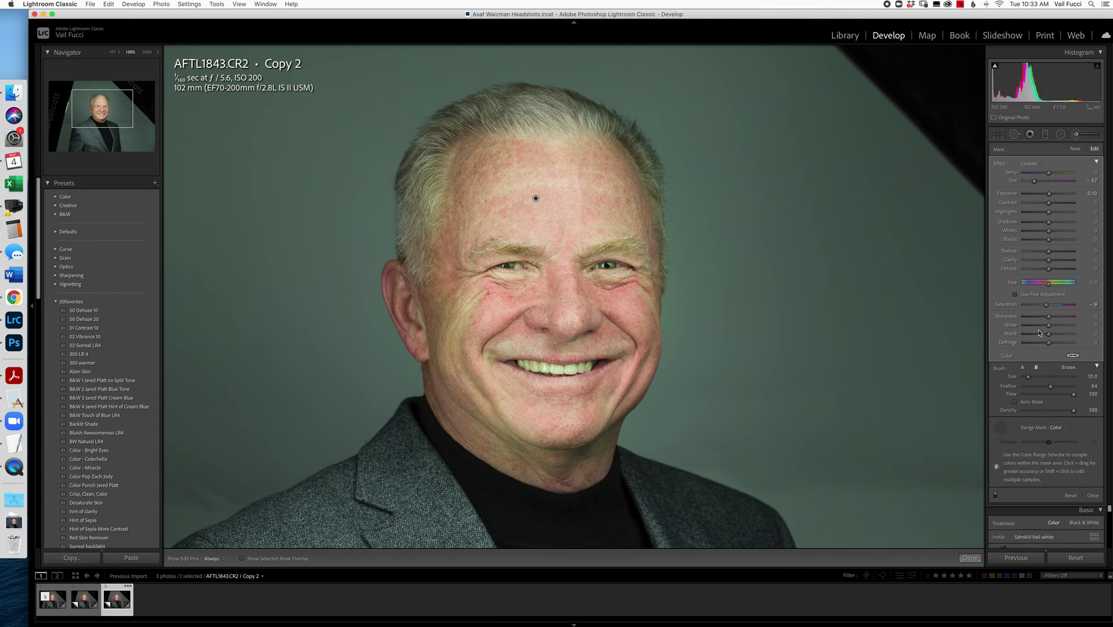
left_click(536, 154)
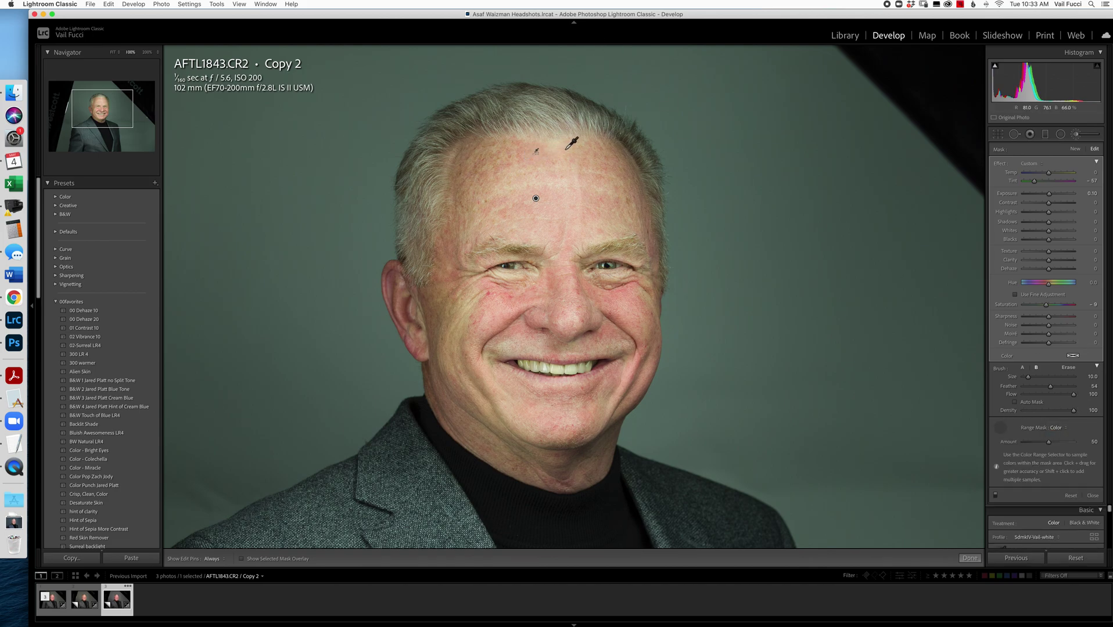
left_click(241, 559)
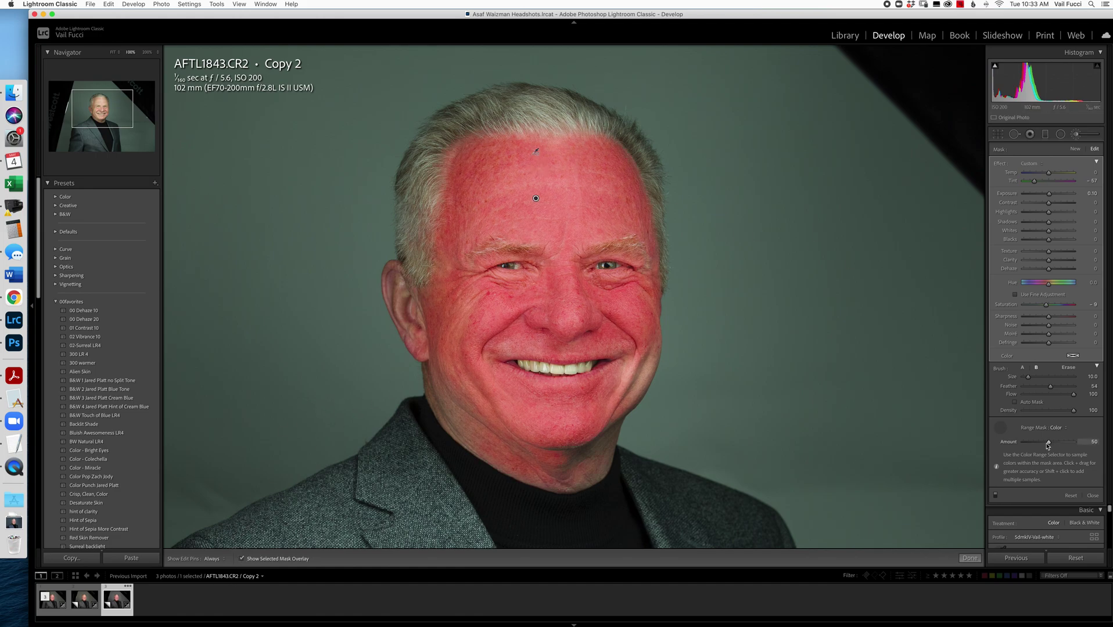
left_click_drag(1049, 445, 1036, 442)
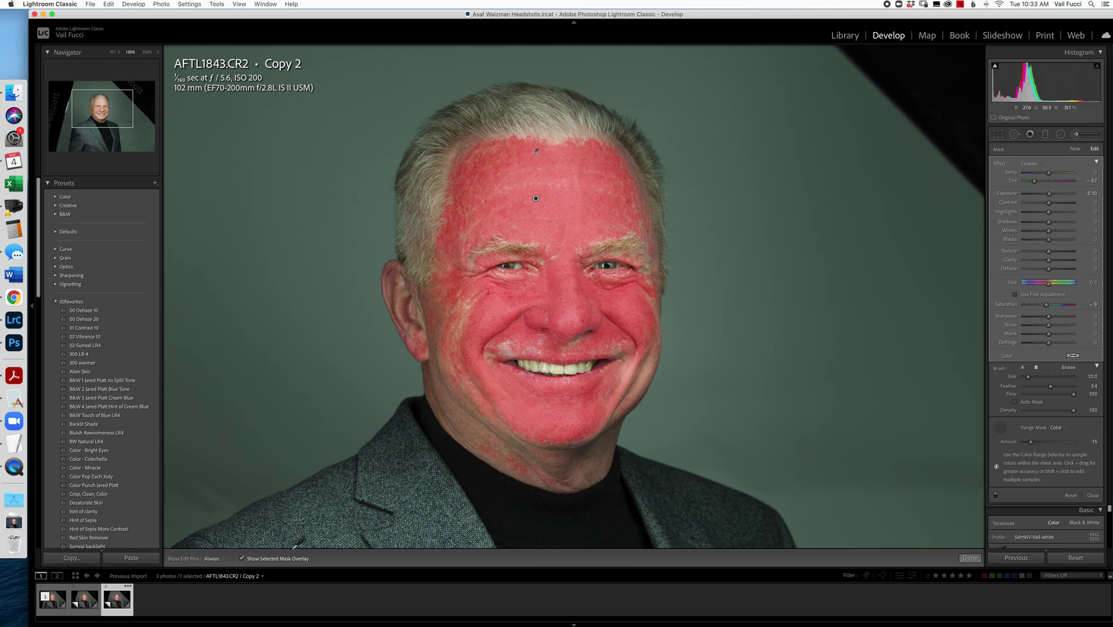
left_click(253, 560)
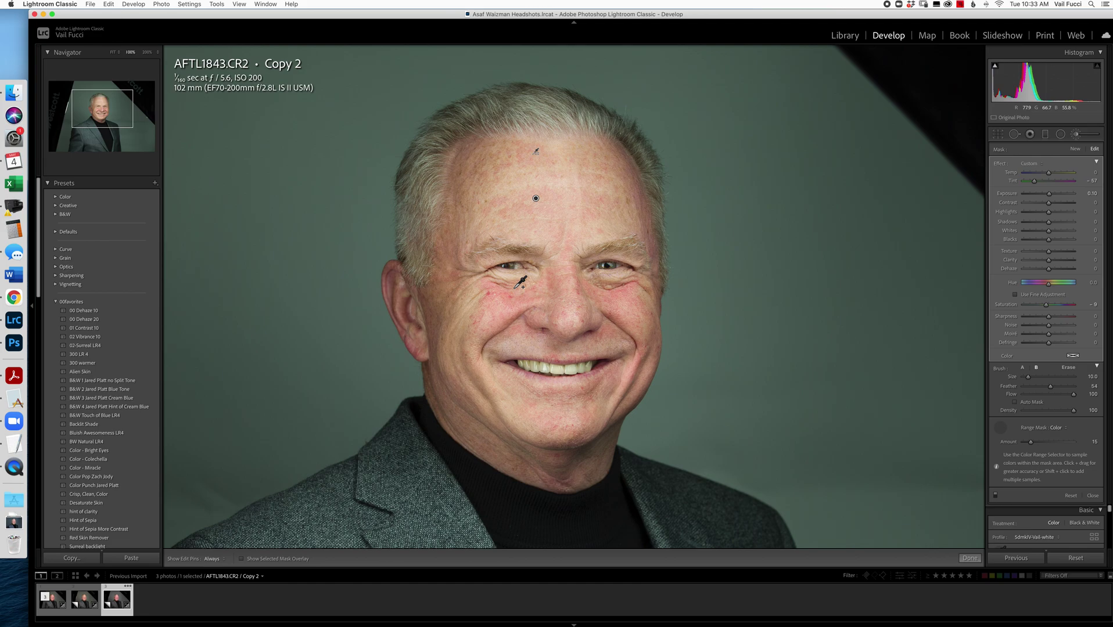
Add color samples from the upper forehead, cheek and temple to the range mask, and check the coverage with the mask overlay.
left_click(525, 149)
left_click(621, 293)
left_click(640, 198, "shift")
left_click(241, 559)
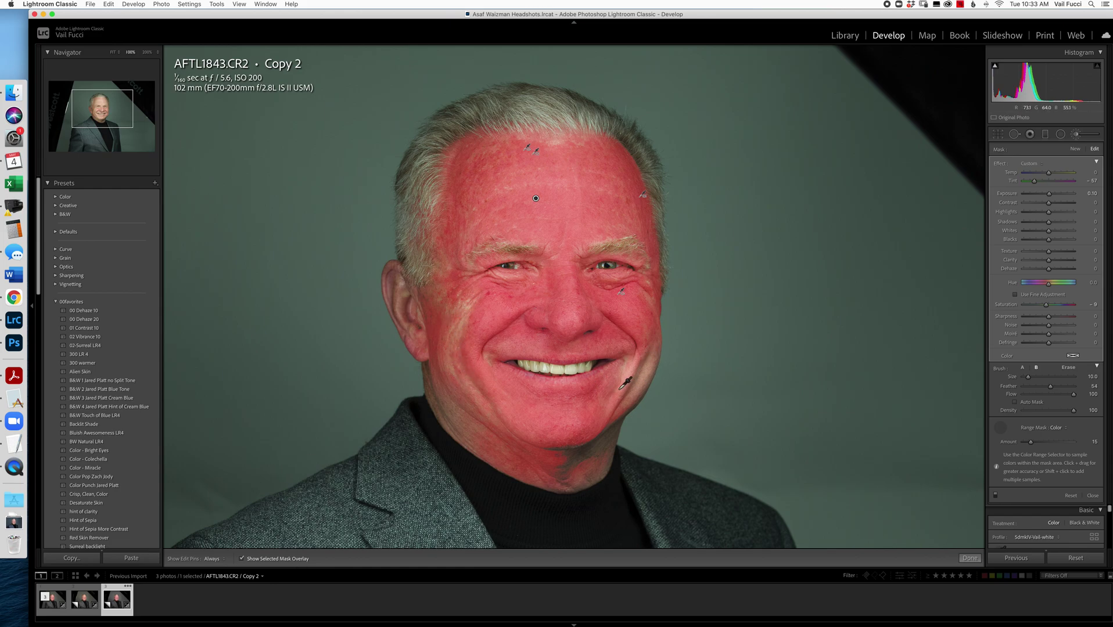
left_click(241, 559)
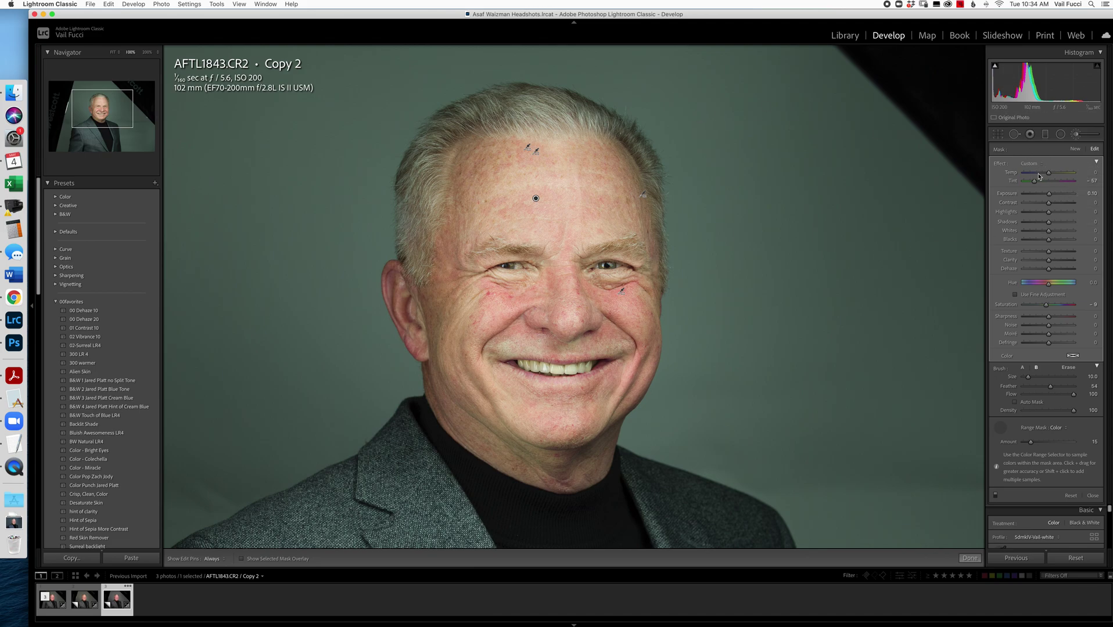
Fine-tune the face adjustment to Tint -65 and Temp 4, and close the brush.
left_click_drag(1036, 183, 1027, 185)
left_click_drag(1028, 185, 1038, 186)
key("Escape")
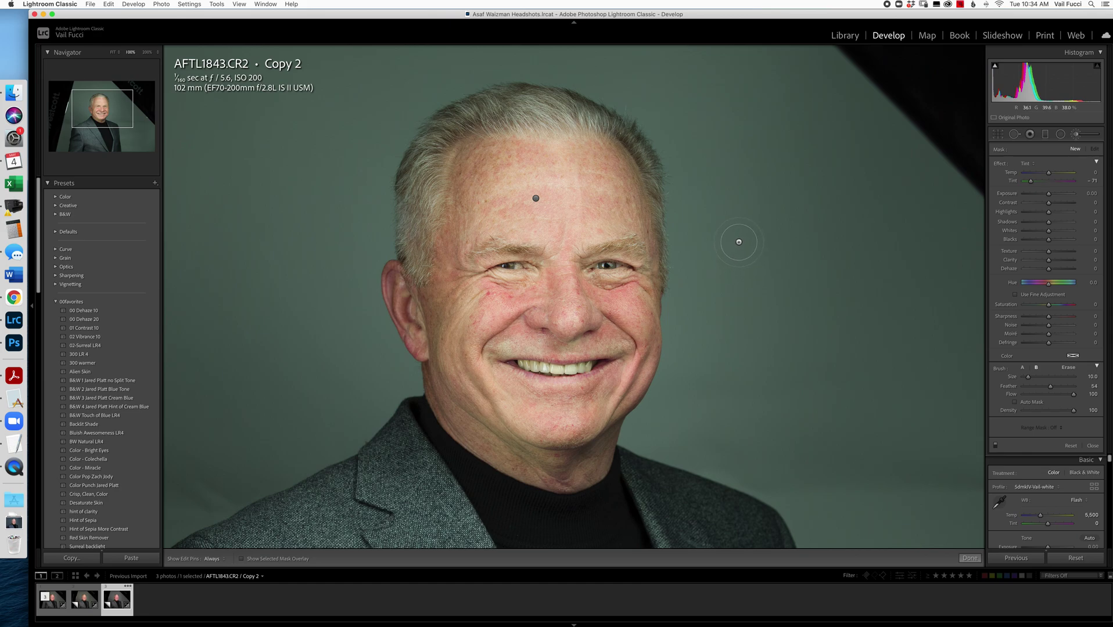
key("k")
left_click(760, 215)
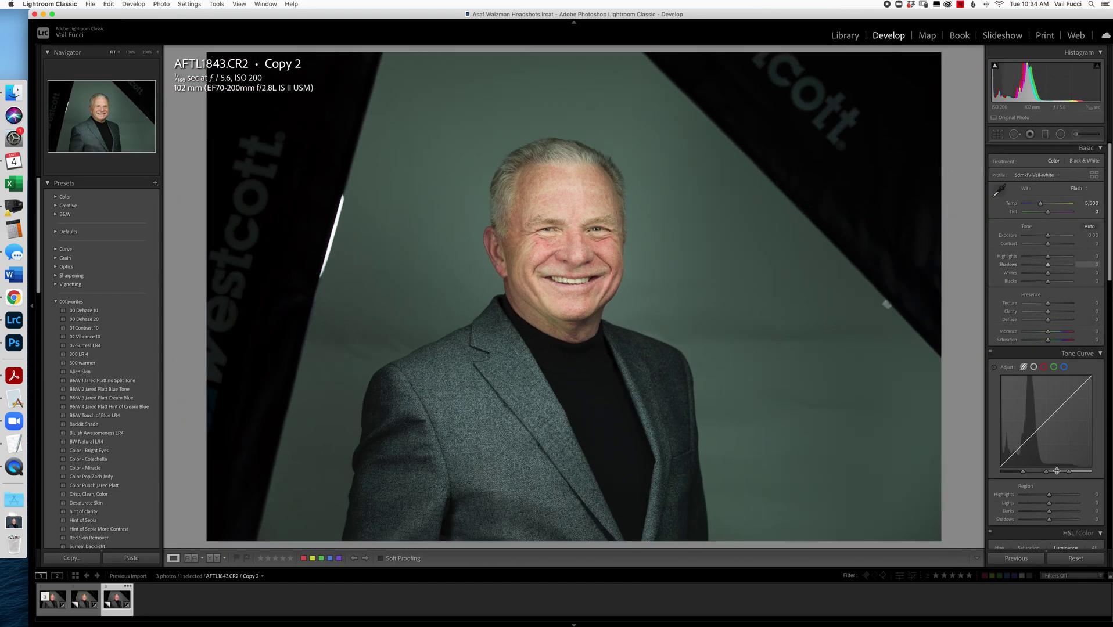
Reset all the photo's adjustments to compare with the unedited version, and undo the reset.
left_click(1074, 560)
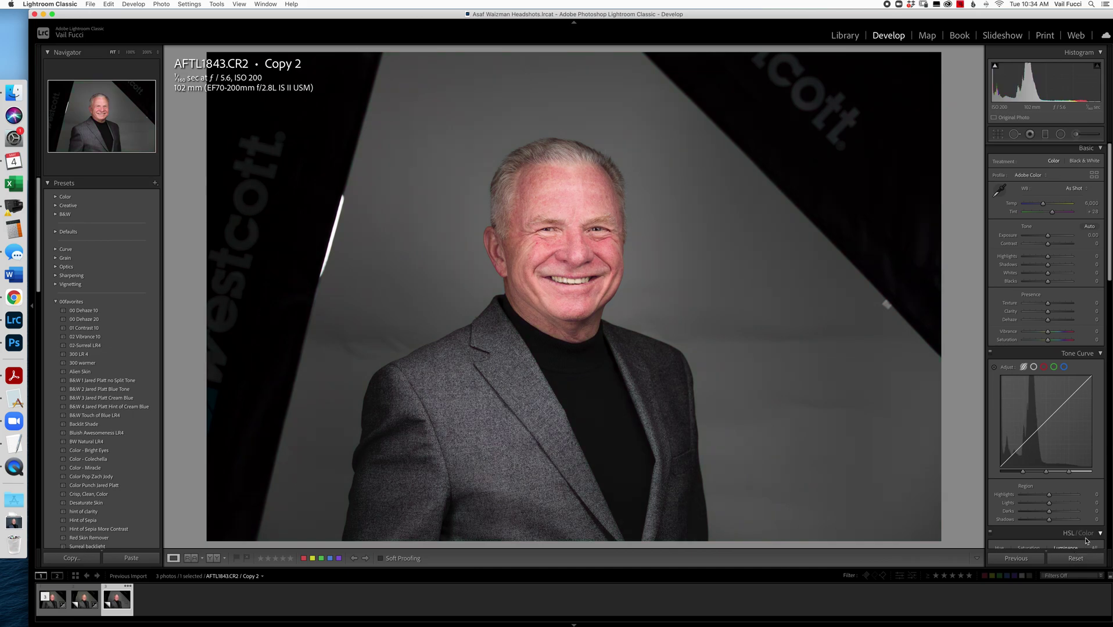
key("super+z")
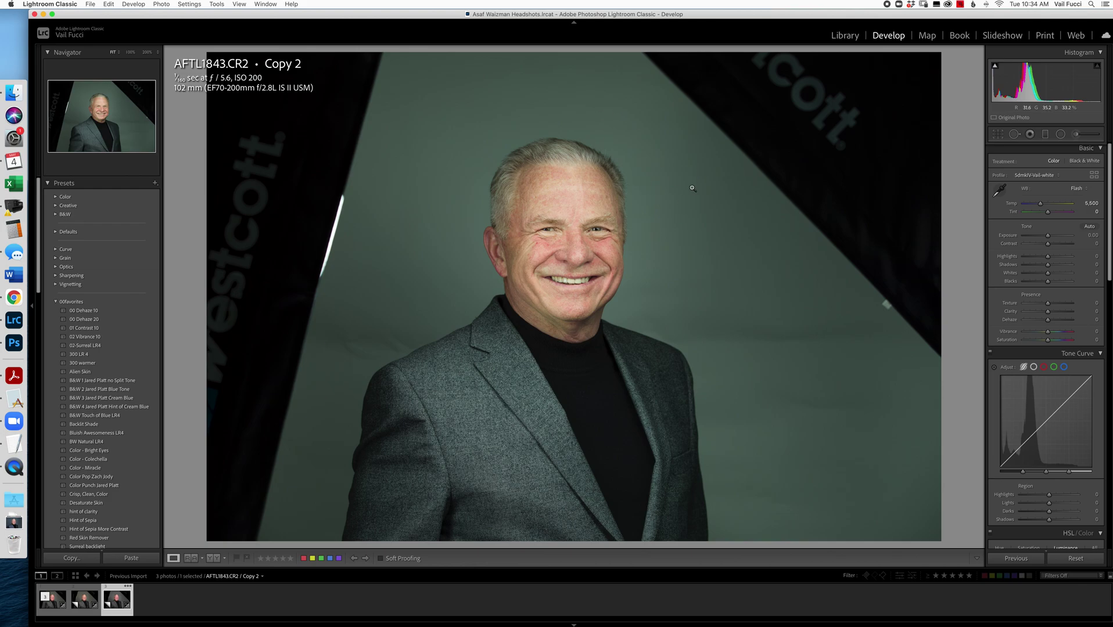
Erase the upper and lower lips from the face mask with the overlay shown, using an eraser of size 4.0 and Flow 100.
left_click(571, 280)
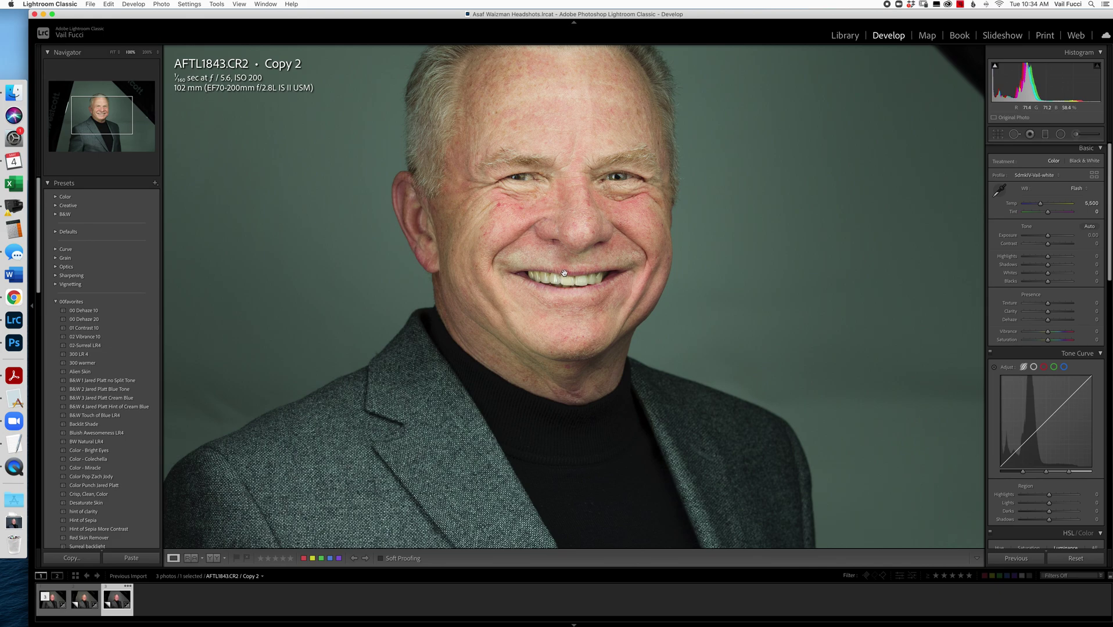
left_click(1077, 135)
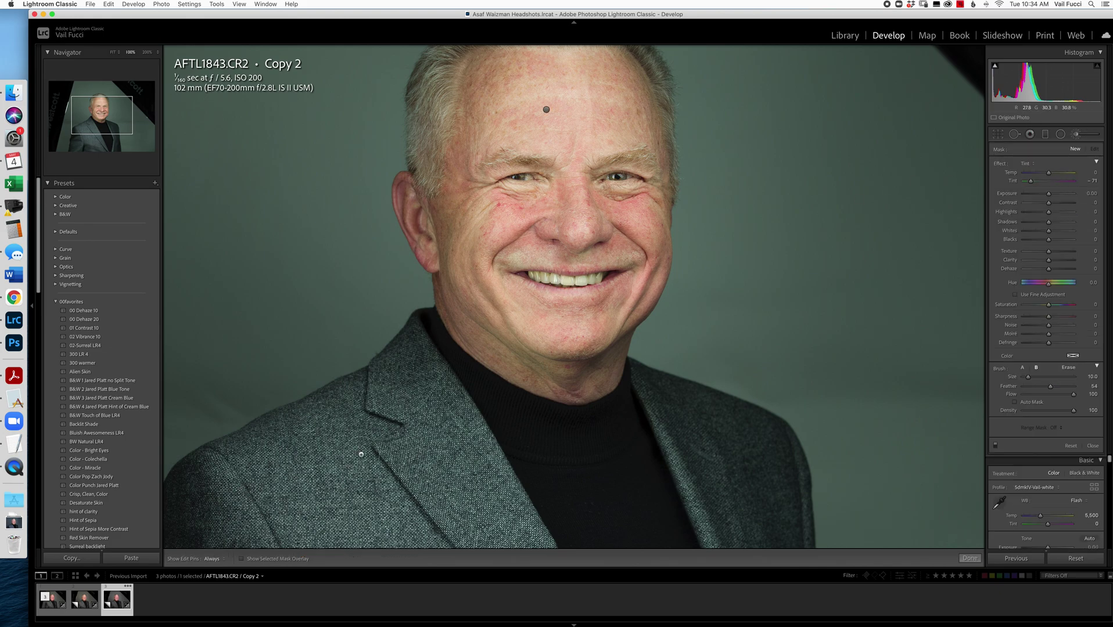
left_click(547, 111)
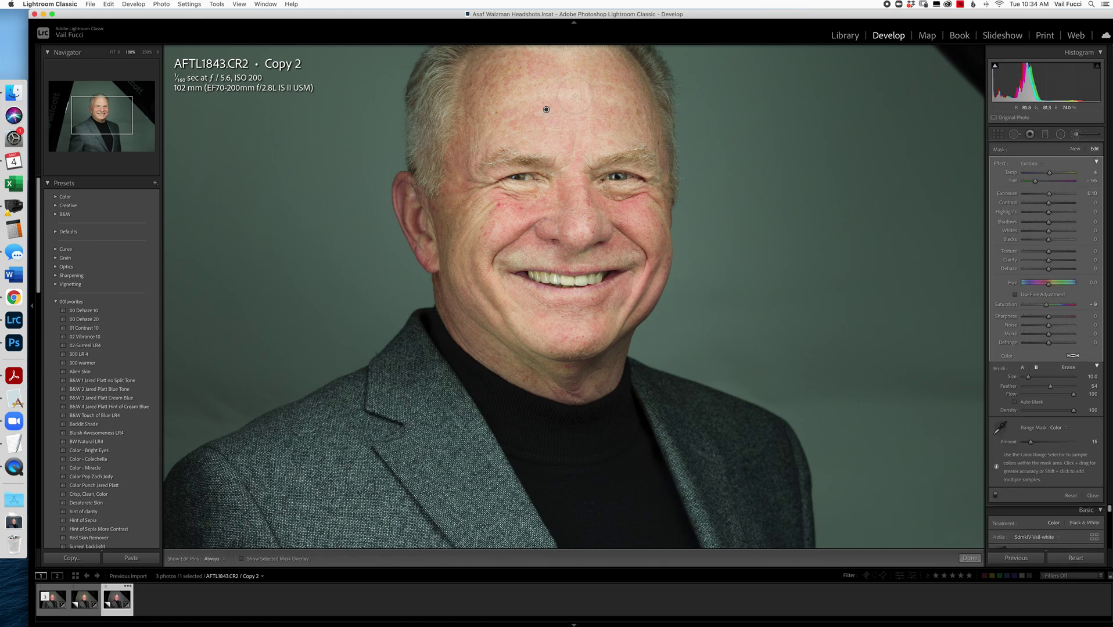
key("o")
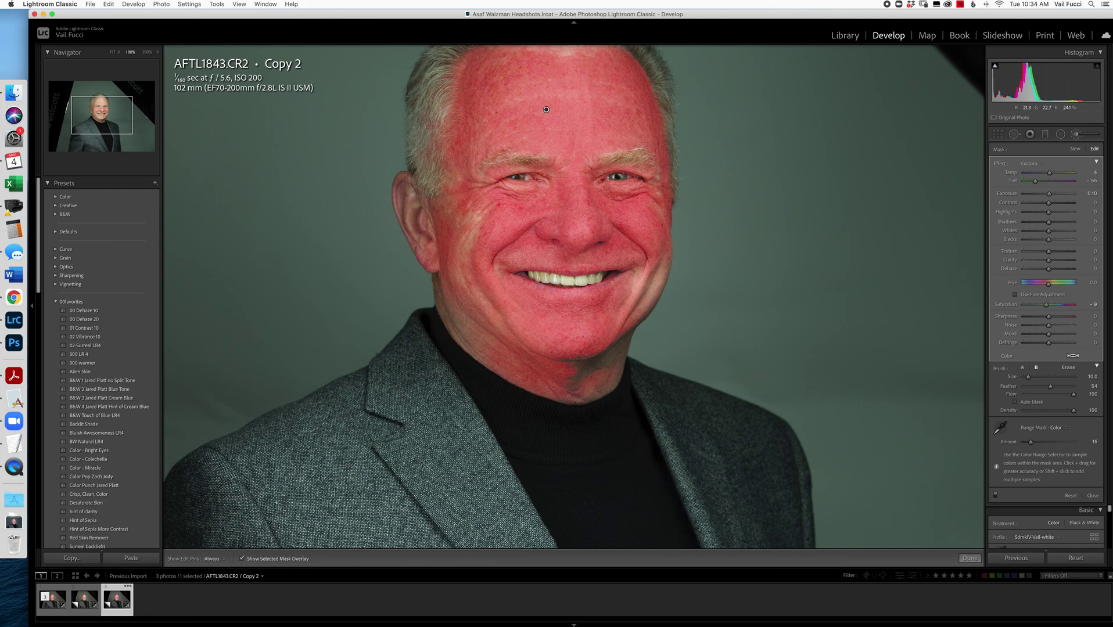
left_click(1068, 367)
key("super+equal")
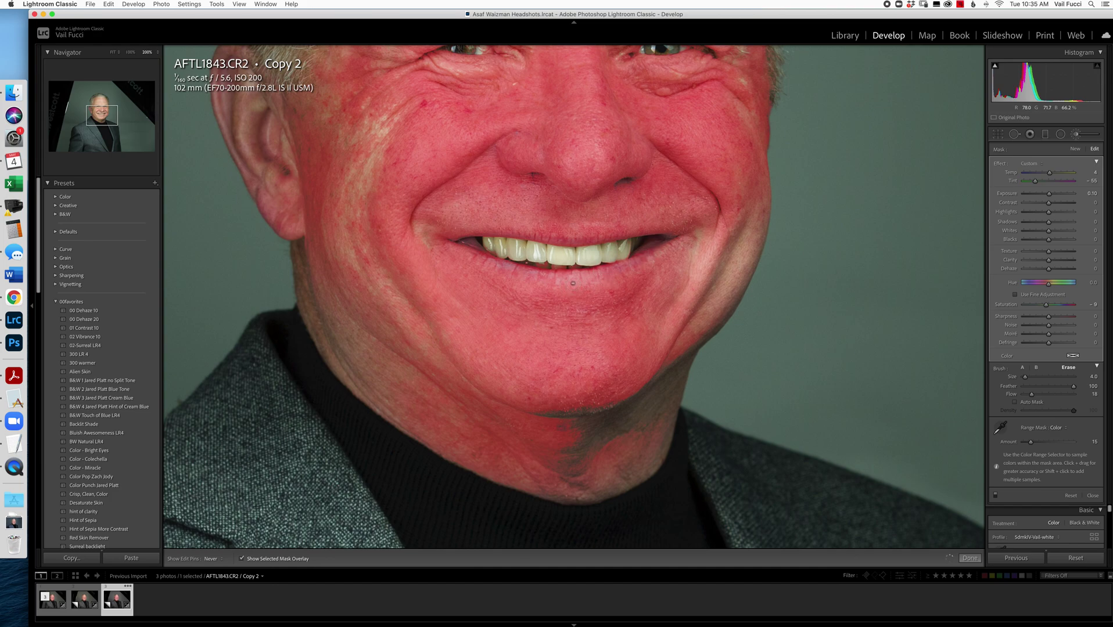
left_click_drag(1032, 393, 1075, 394)
left_click_drag(578, 240, 479, 243)
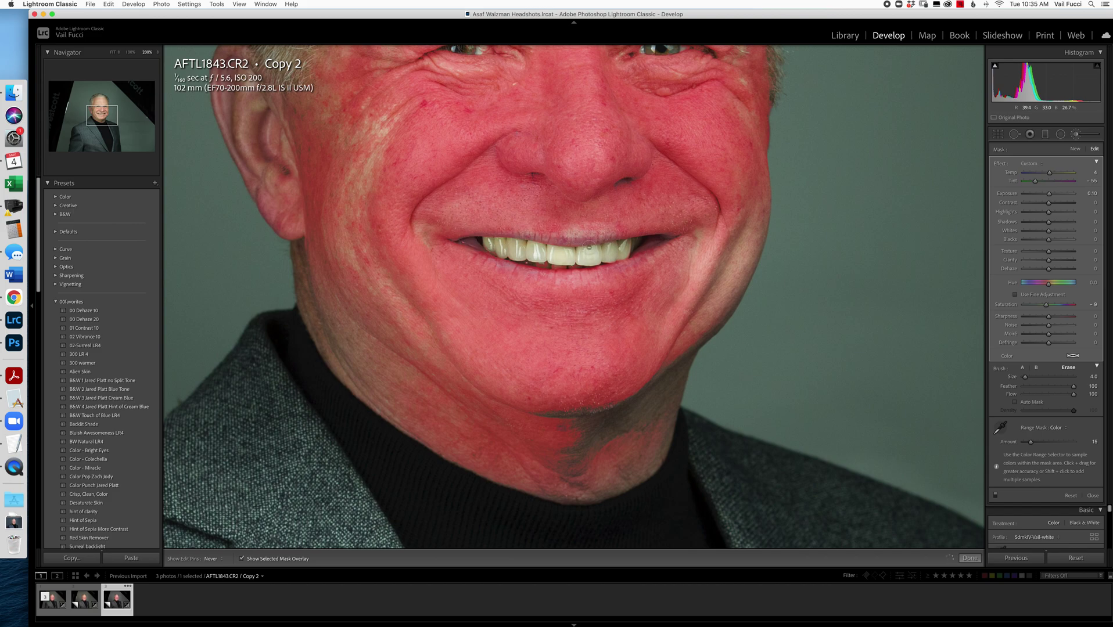
mouse_move(648, 249)
left_mouse_down()
mouse_move(581, 280)
mouse_move(609, 270)
mouse_move(526, 276)
mouse_move(539, 278)
mouse_move(476, 257)
mouse_move(492, 272)
mouse_move(458, 249)
mouse_move(548, 292)
mouse_move(646, 269)
mouse_move(603, 281)
mouse_move(666, 254)
left_mouse_up()
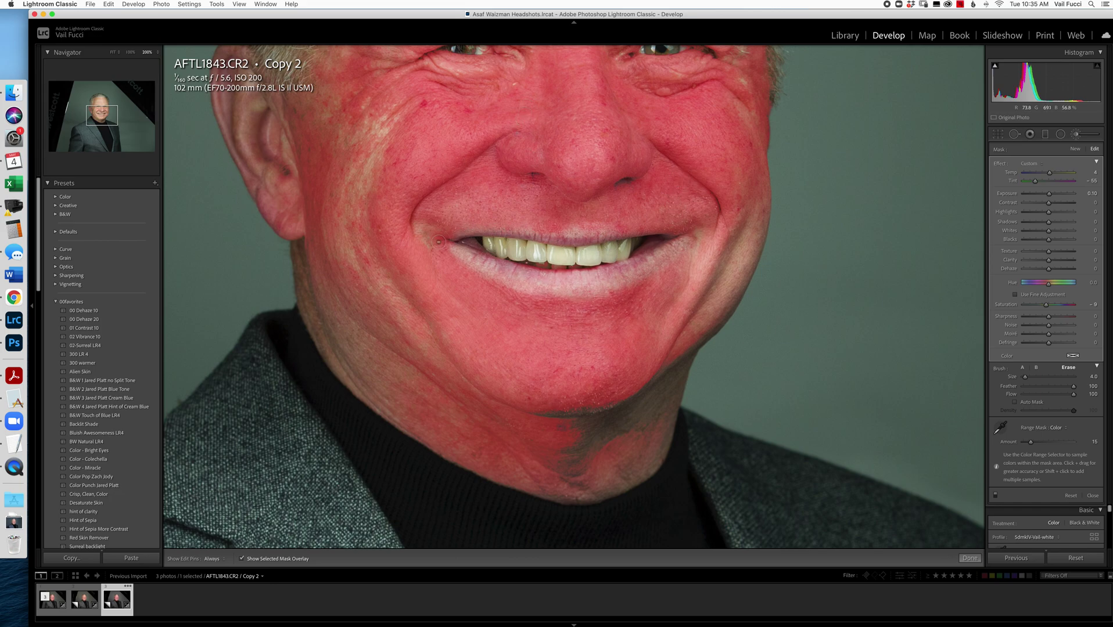
Hide the mask overlay, examine the corrected face up close and in full frame, and close the brush.
left_click(242, 559)
left_click_drag(678, 187, 644, 326)
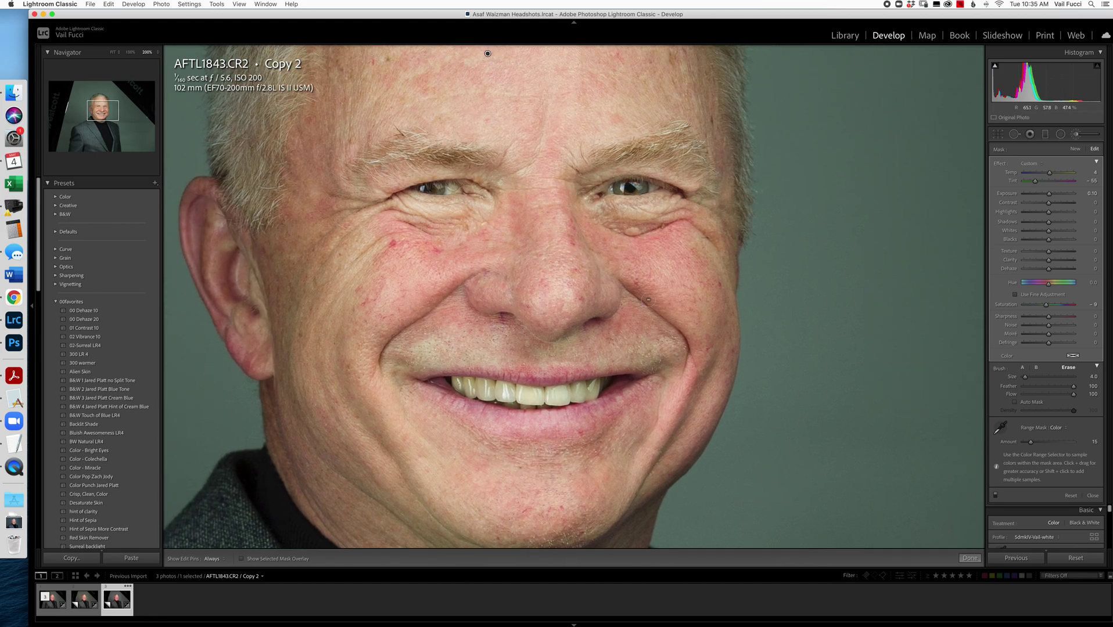
left_click(651, 282)
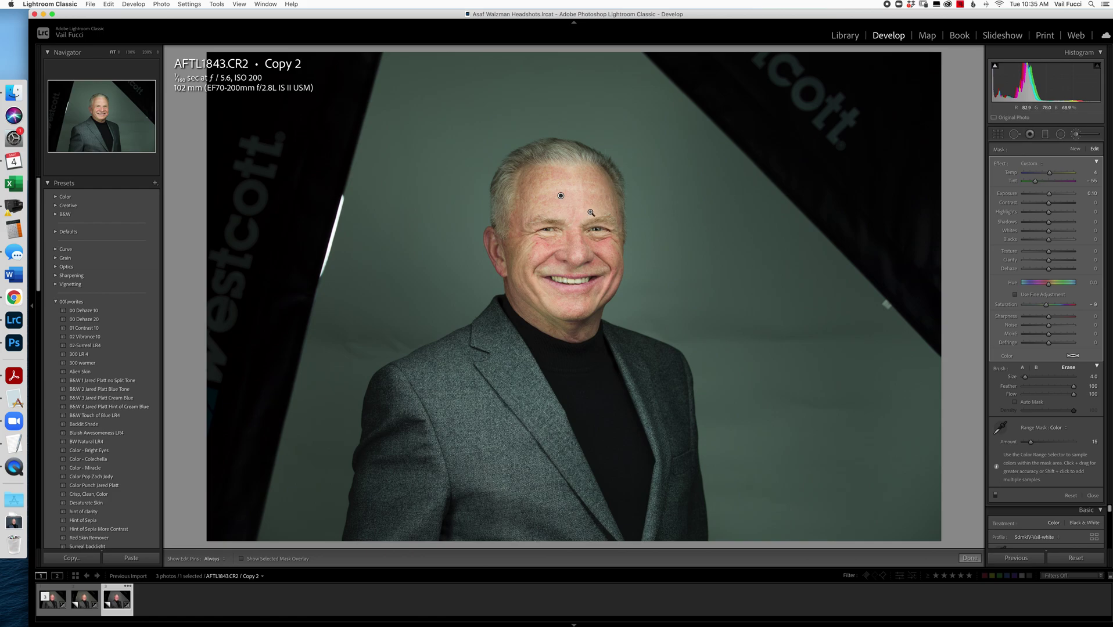
left_click(580, 254)
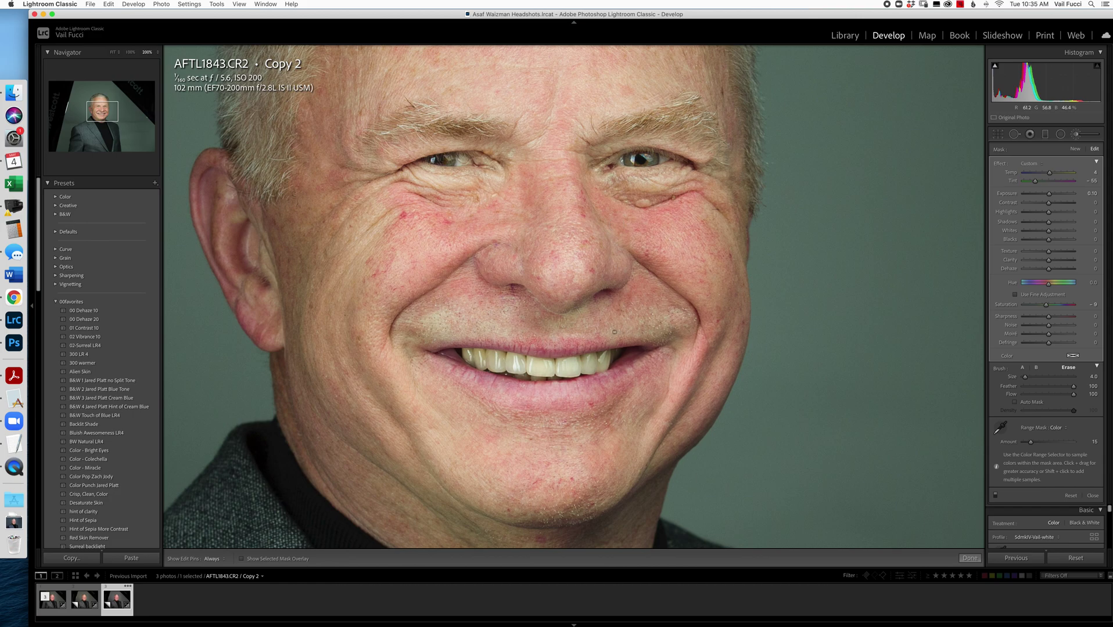
left_click(1034, 368)
key("k")
left_click(673, 244)
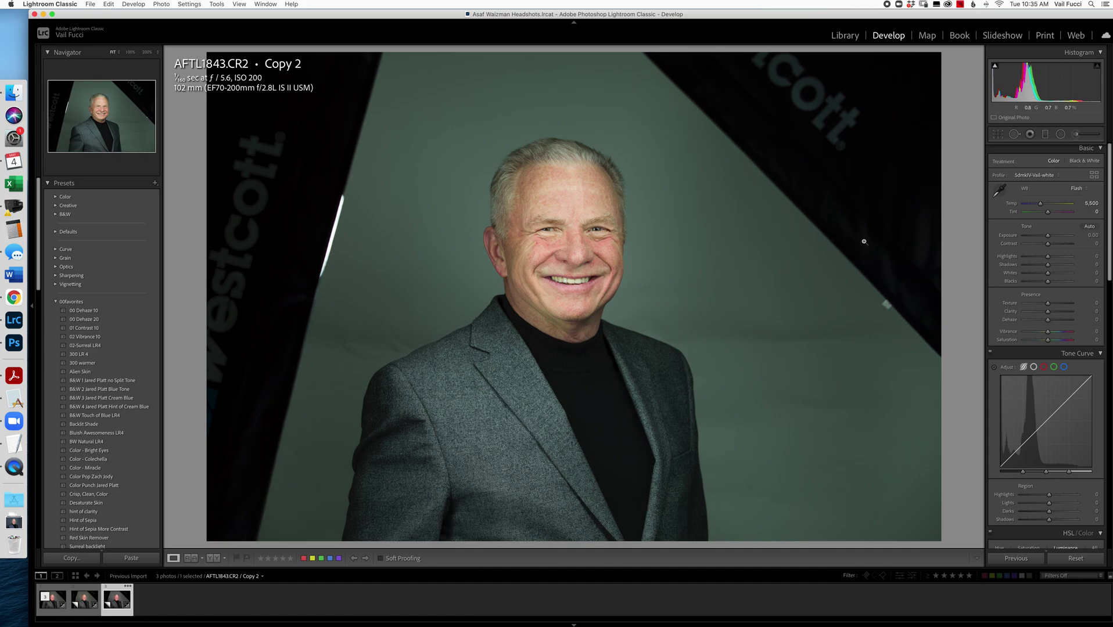
Create a new adjustment brush with the Teeth Whitening preset and paint over the teeth.
left_click(574, 265)
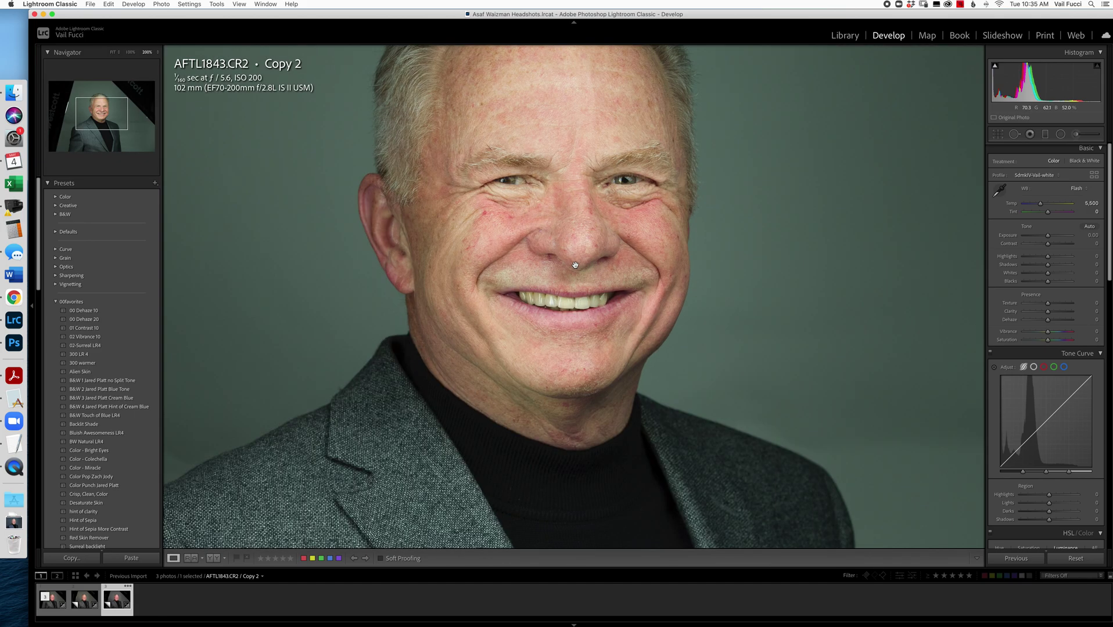
left_click(1076, 134)
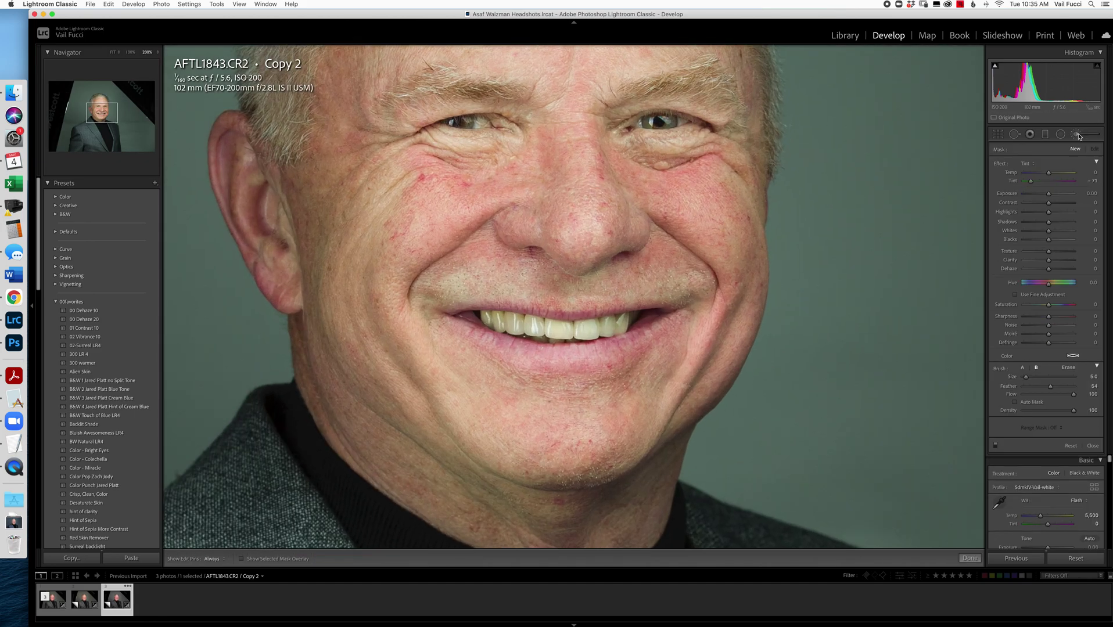
left_click(1036, 163)
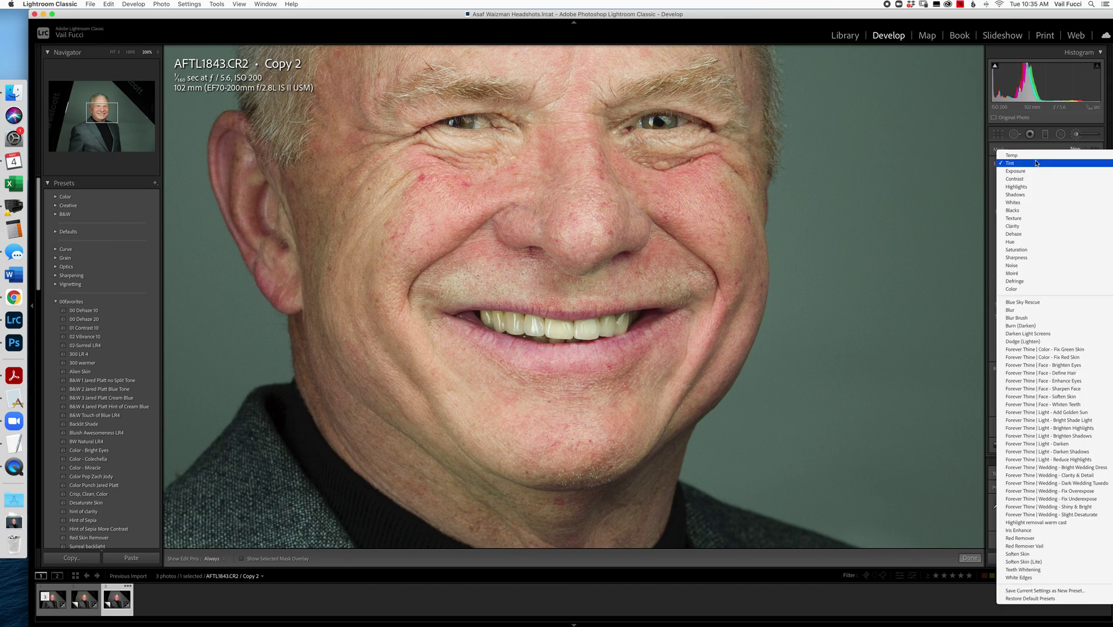
left_click(1016, 570)
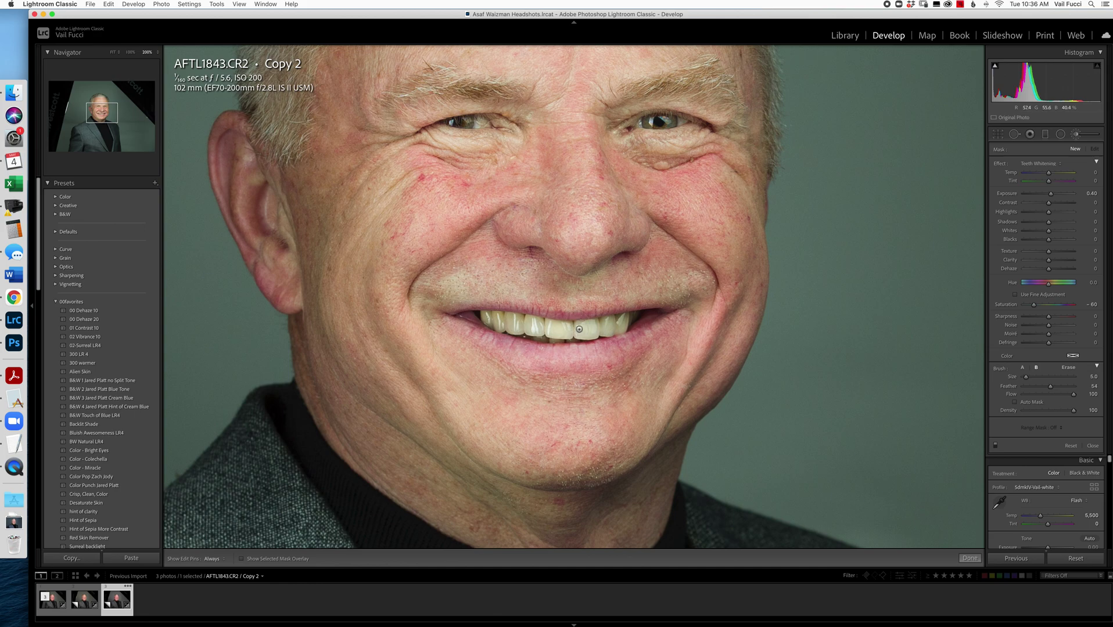
key("h")
mouse_move(589, 331)
left_mouse_down()
mouse_move(577, 333)
mouse_move(594, 326)
left_mouse_up()
left_click_drag(523, 323, 485, 324)
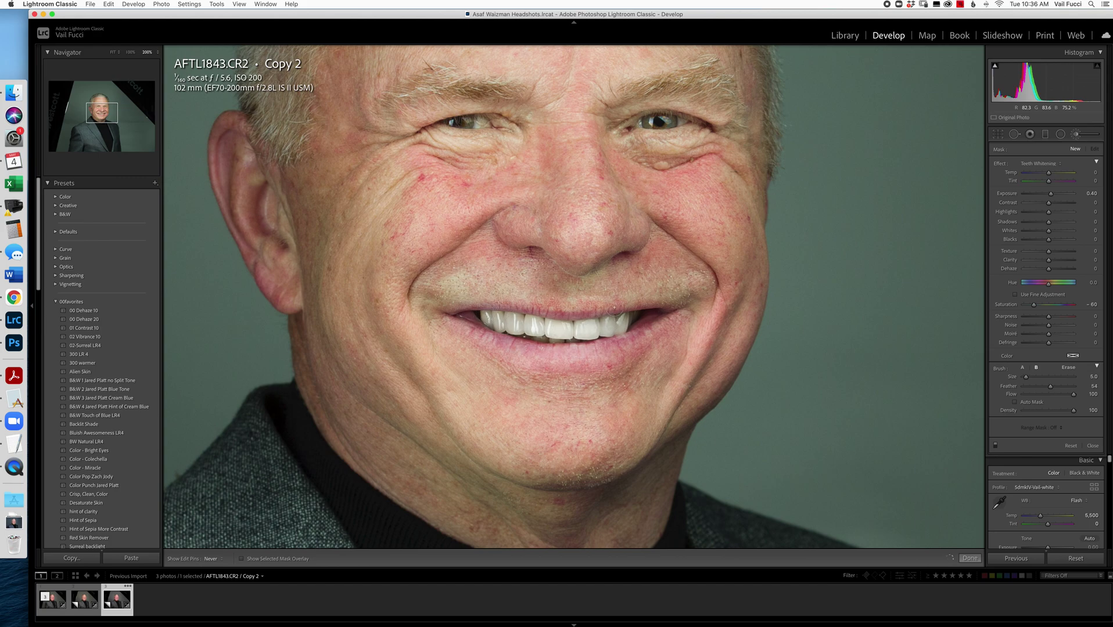
key("h")
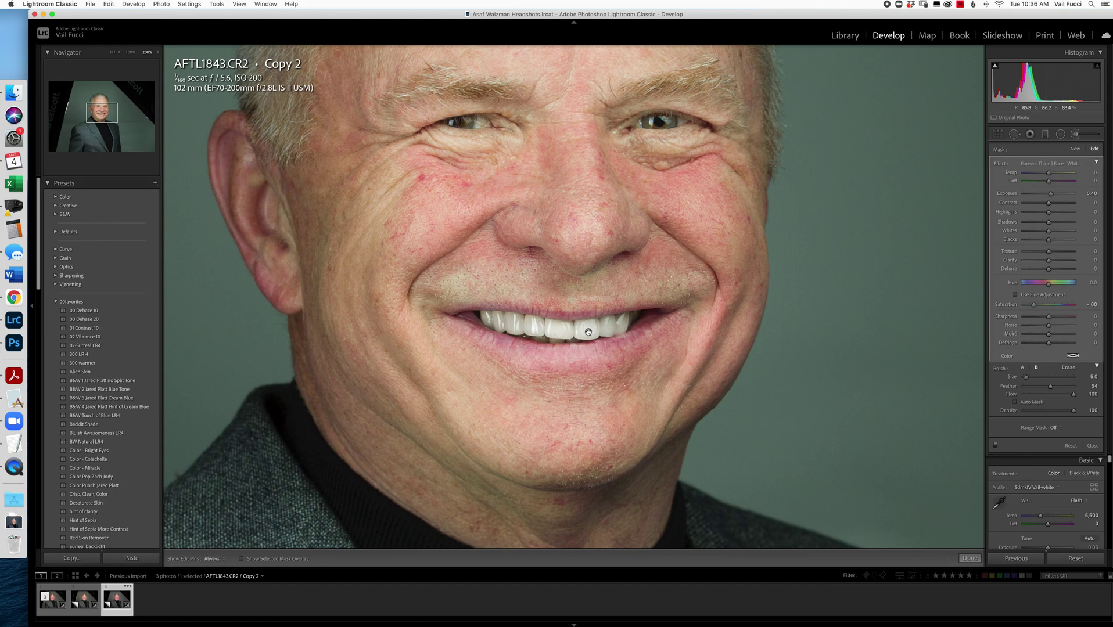
Scale down the teeth-whitening brush effect to Exposure 0.18 and Saturation -27, check the full frame, and close the brush.
right_click(588, 331)
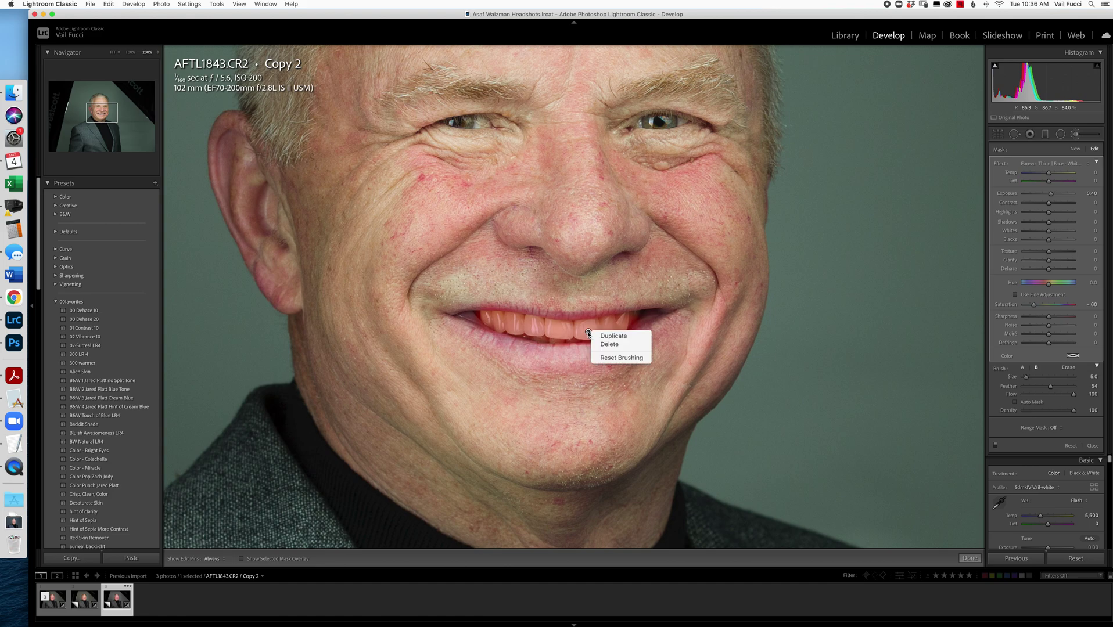
left_click(588, 332)
key("alt")
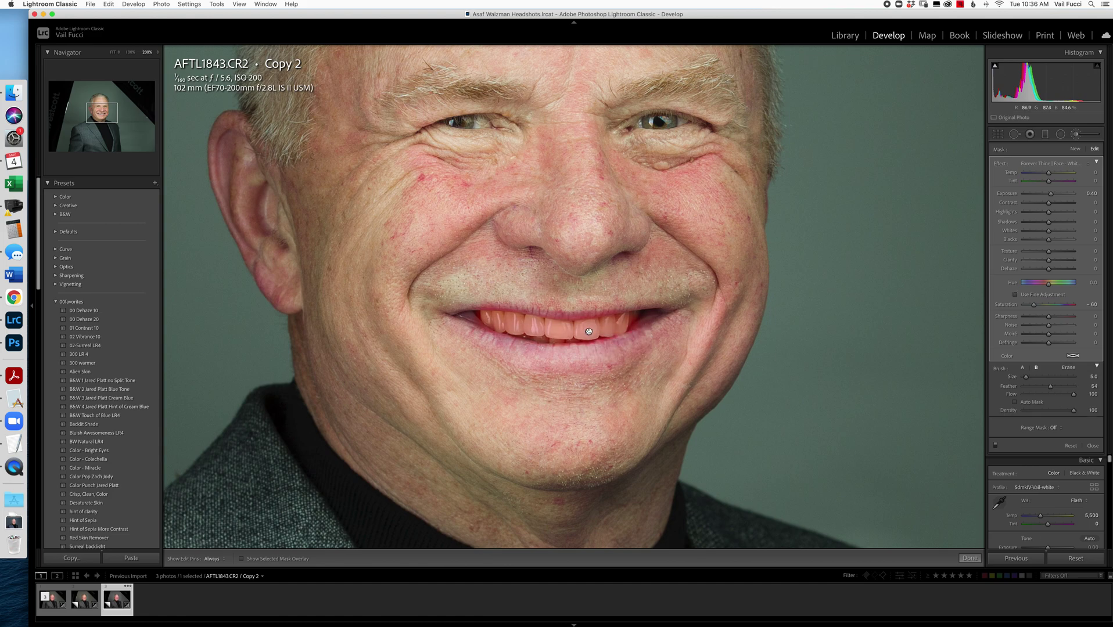
key("alt")
left_click_drag(588, 332, 546, 331)
key("alt")
left_click(649, 268)
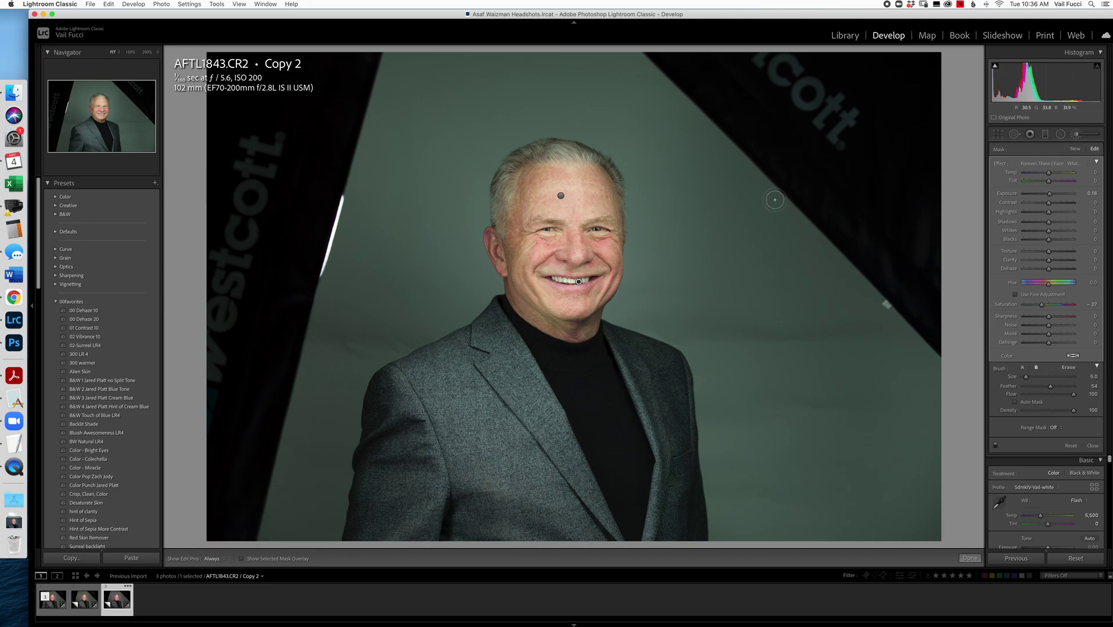
key("k")
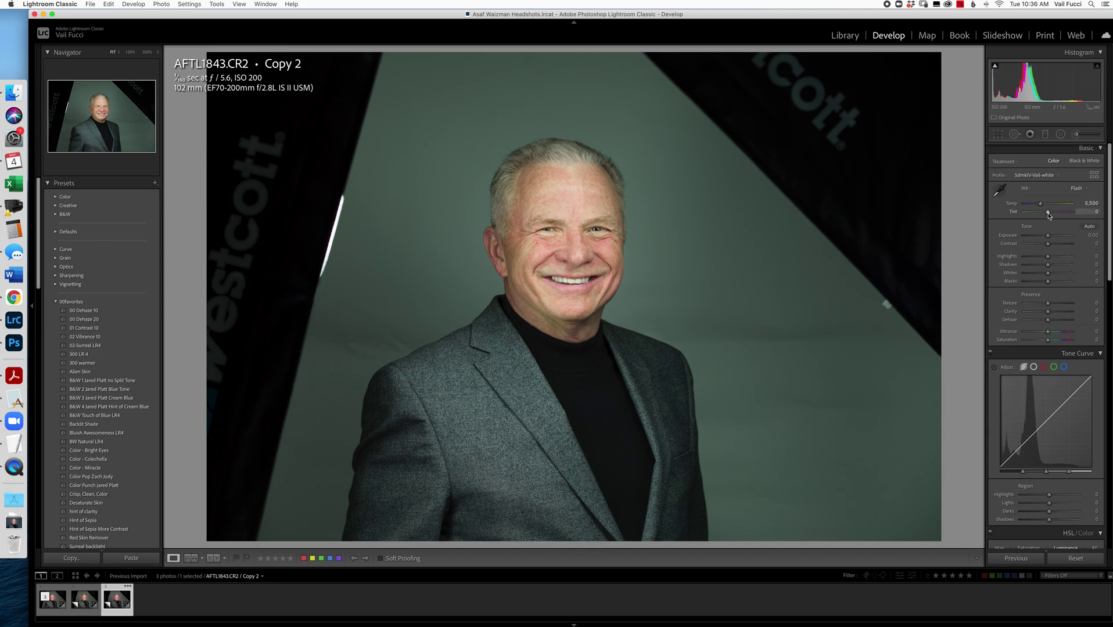
Set the photo's white balance tint to +2 and open it for editing in Adobe Photoshop 2021.
left_click_drag(1049, 215, 1048, 216)
right_click(116, 591)
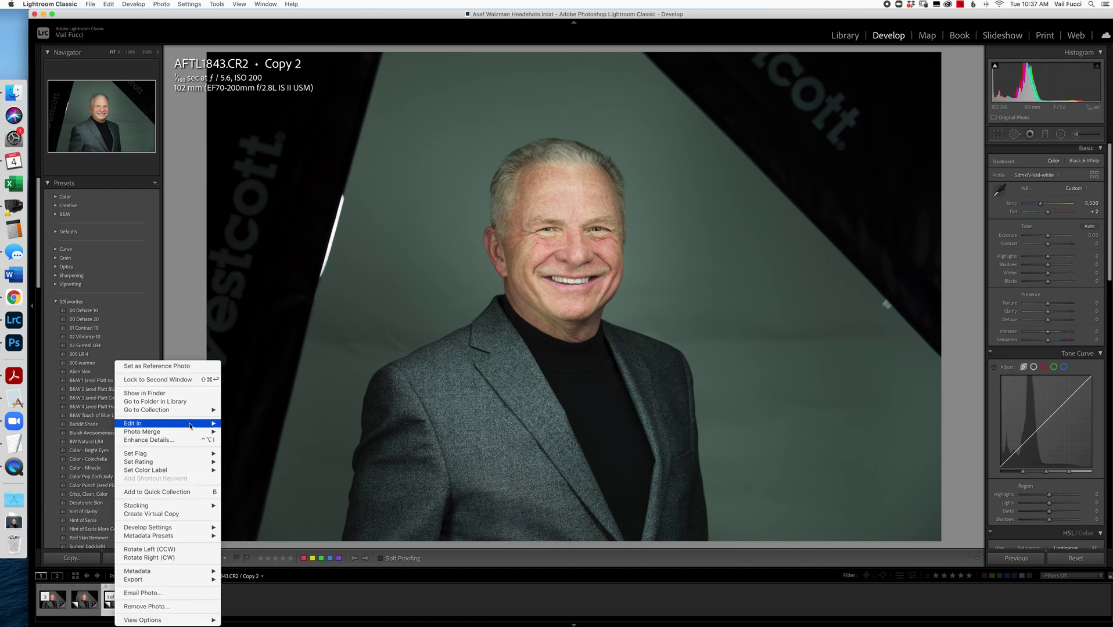
mouse_move(205, 424)
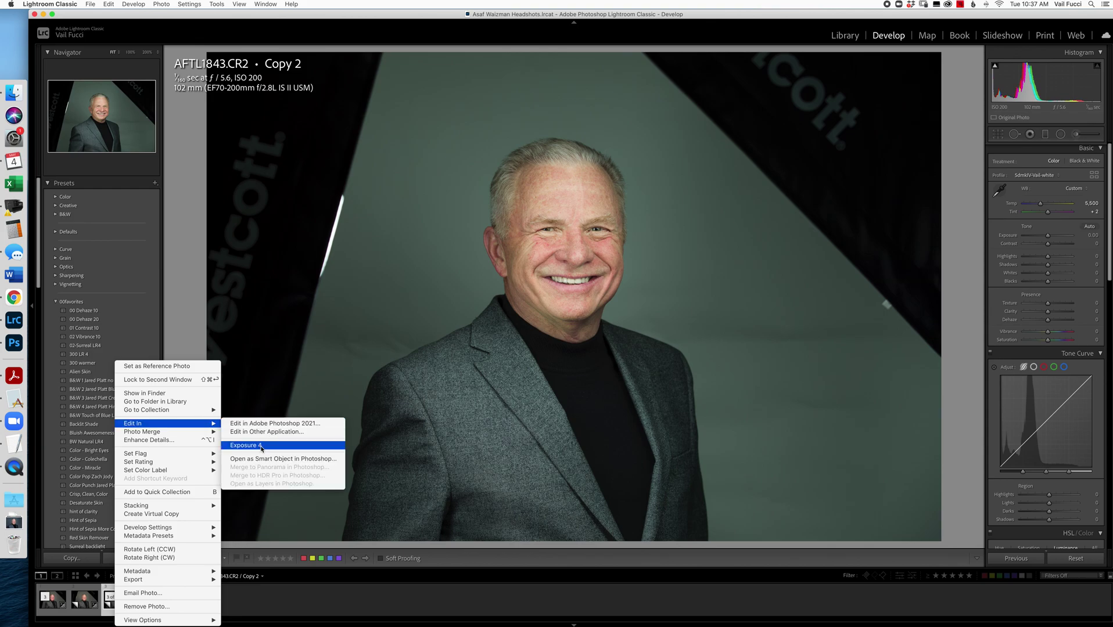
left_click(268, 424)
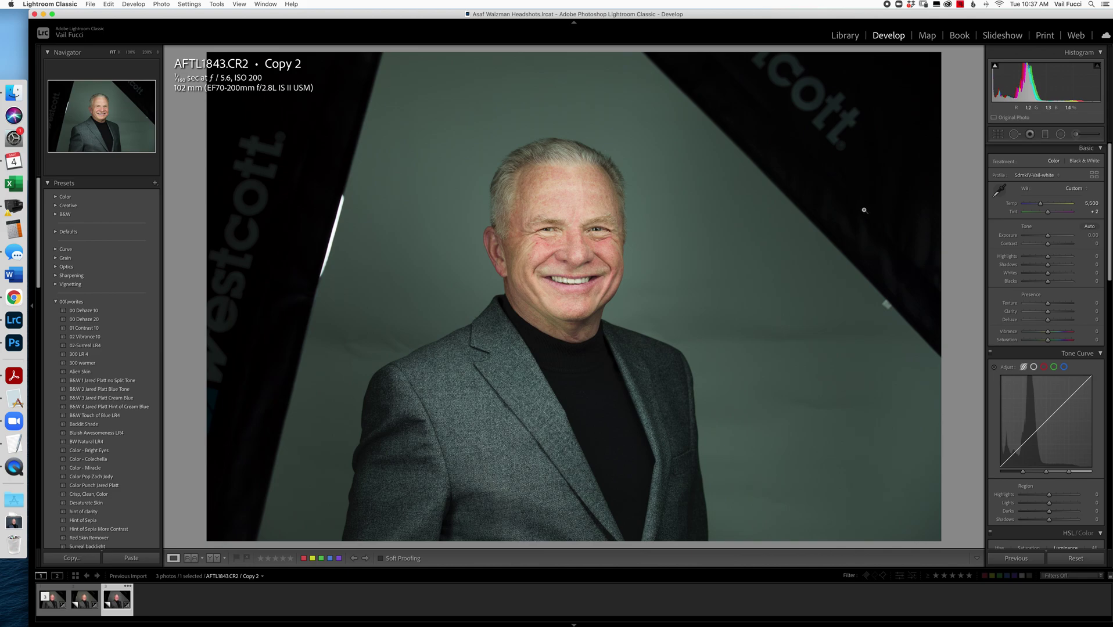
key("super+Tab")
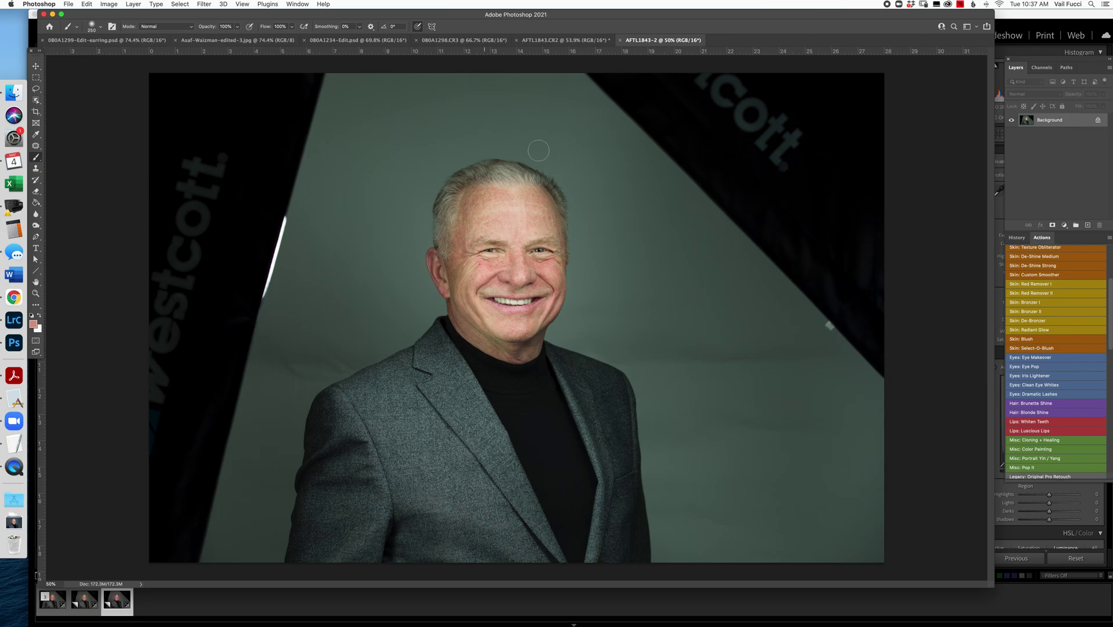
Examine the red facial skin up close, add a new layer above the background, and set its blend mode to Color.
key("super+plus")
key("super+plus")
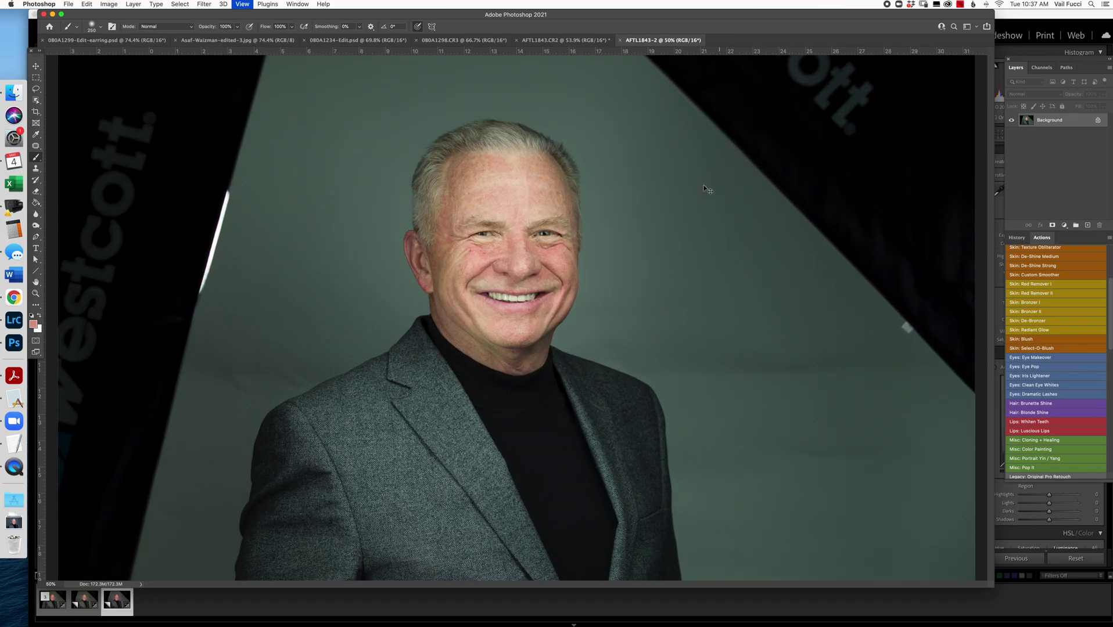
key("super+plus")
scroll(436, 226, "up", 5)
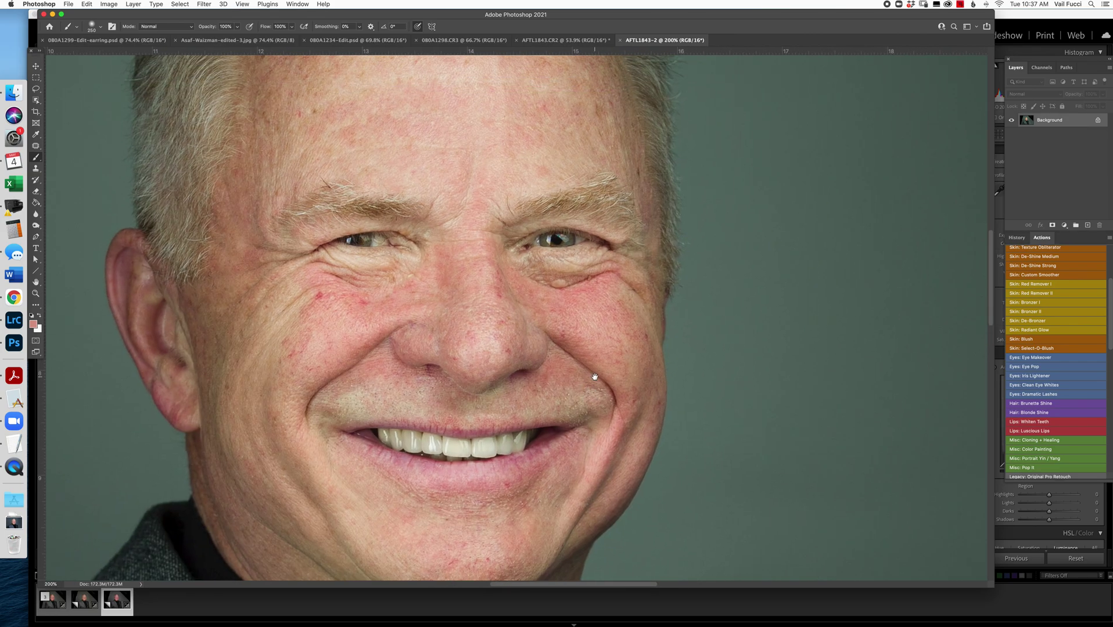
key("super+minus")
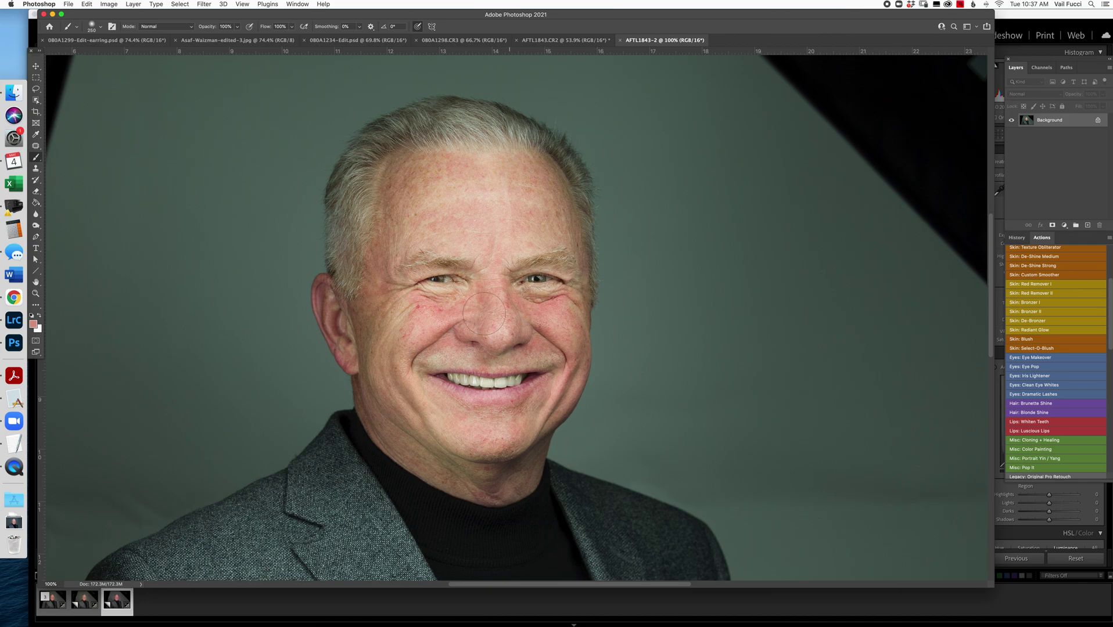
left_click(1088, 226)
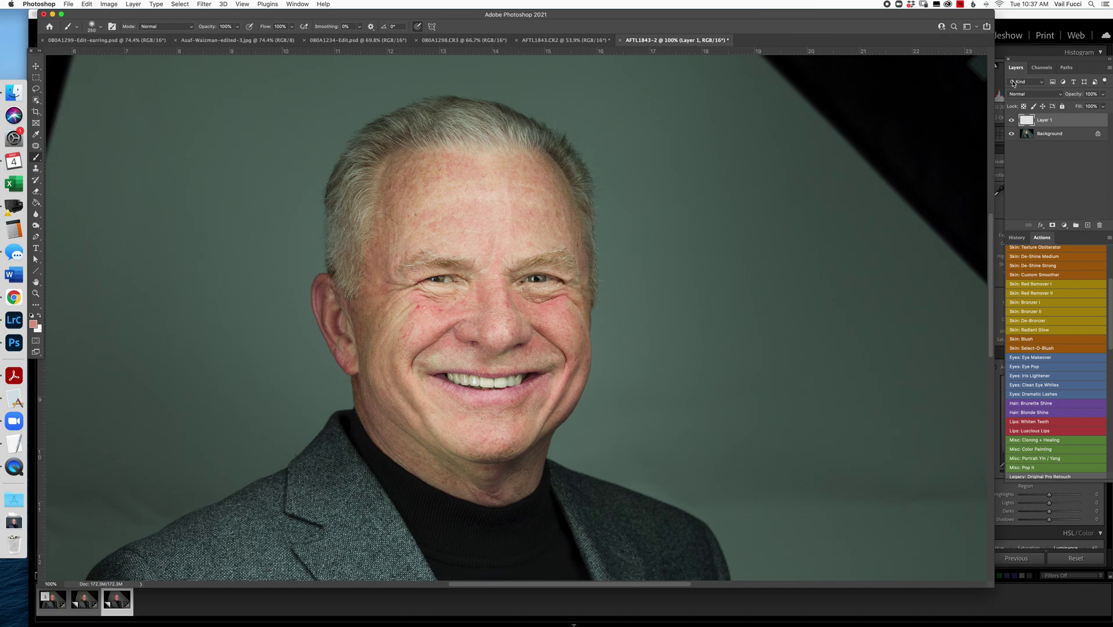
left_click(1031, 94)
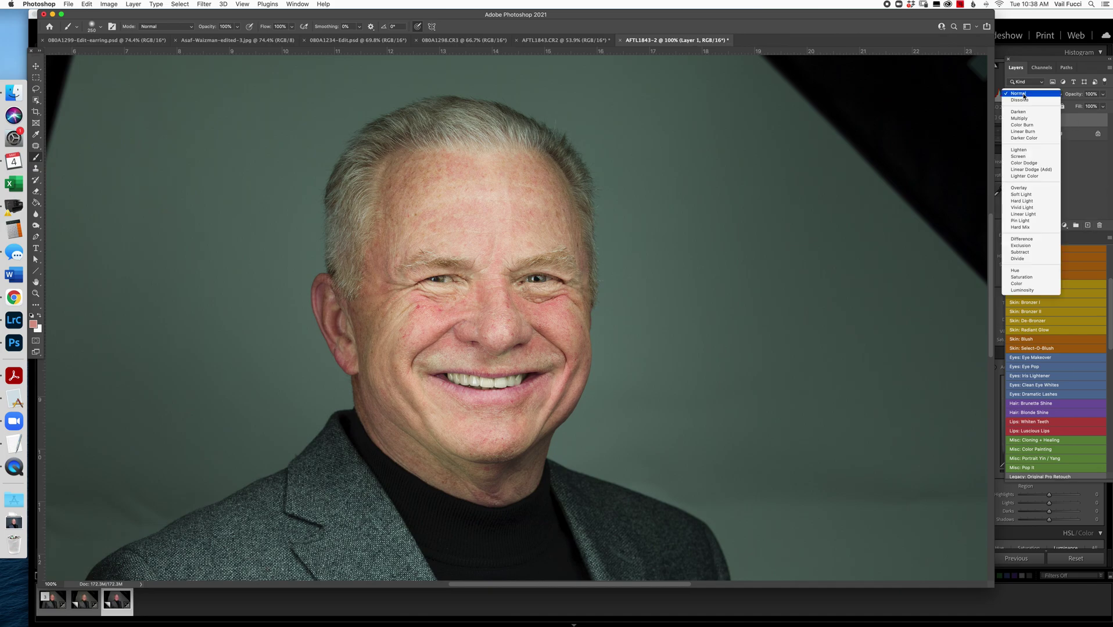
left_click(1017, 283)
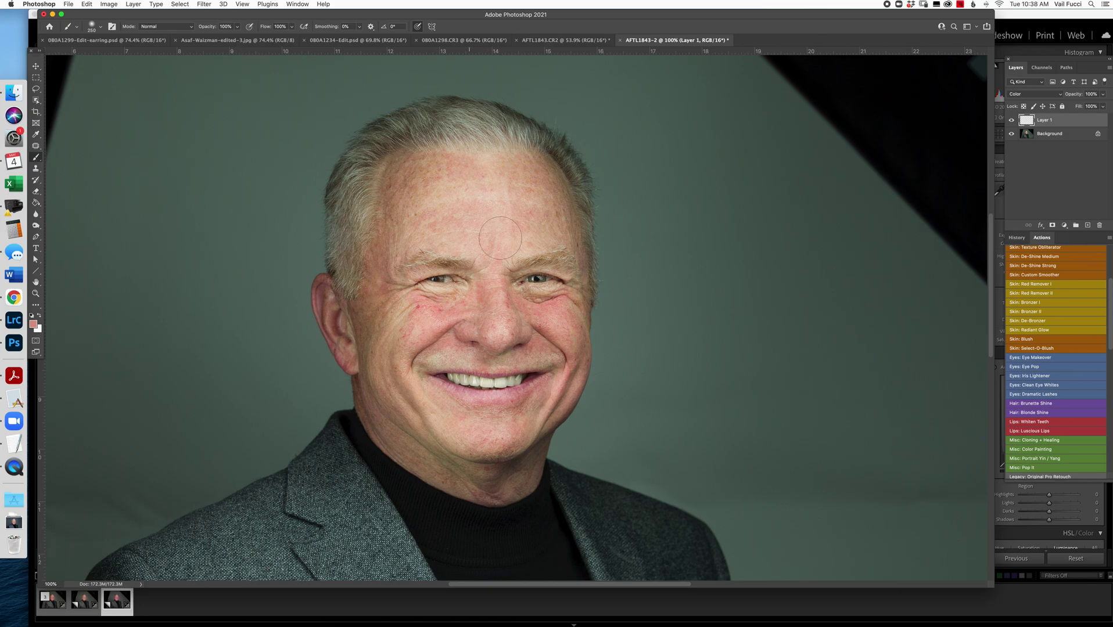
Sample a less red skin tone near the eye with the Brush for painting over the reddened cheek.
mouse_move(494, 204)
left_mouse_down()
mouse_move(474, 215)
mouse_move(494, 201)
mouse_move(496, 252)
mouse_move(453, 293)
mouse_move(465, 227)
left_mouse_up()
left_click(405, 300, "alt")
left_click(403, 303, "alt")
left_click(430, 303, "alt")
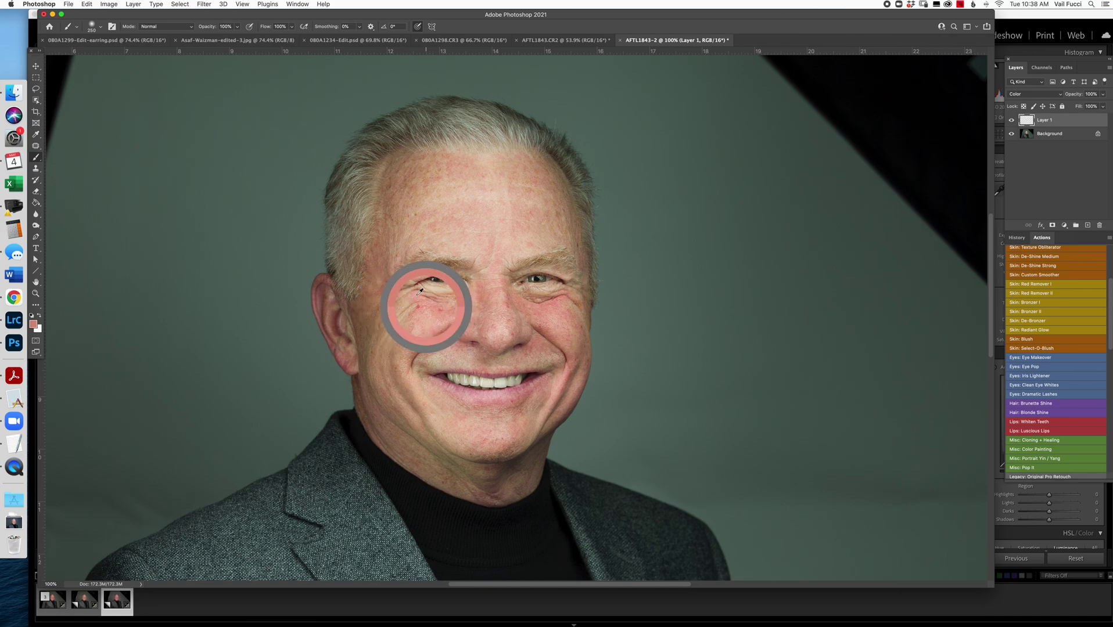
left_click(410, 299, "alt")
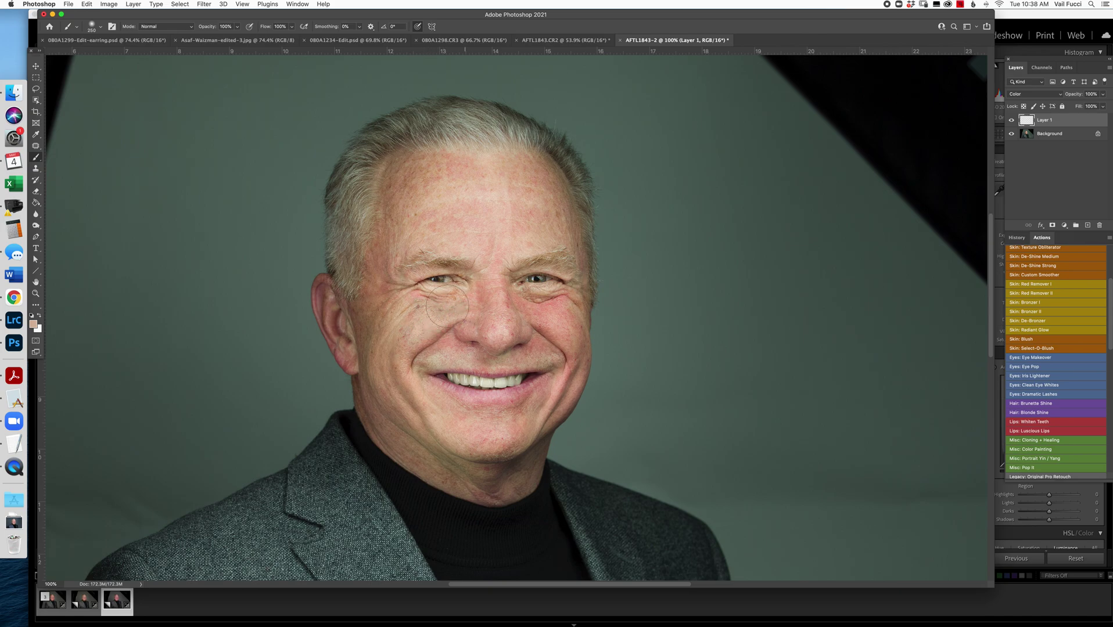
Repeatedly sample neutral skin tones on the forehead and brush them over its reddened areas on the Color layer.
left_click_drag(513, 188, 460, 191)
left_click(458, 203, "alt")
left_click(451, 197, "alt")
mouse_move(450, 205)
left_mouse_down()
mouse_move(482, 210)
mouse_move(528, 158)
mouse_move(485, 205)
mouse_move(524, 192)
mouse_move(456, 227)
mouse_move(500, 177)
mouse_move(451, 195)
mouse_move(454, 214)
mouse_move(436, 217)
mouse_move(454, 228)
mouse_move(477, 220)
mouse_move(489, 202)
mouse_move(486, 180)
left_mouse_up()
left_click(452, 169, "alt")
mouse_move(470, 178)
left_mouse_down()
mouse_move(531, 182)
mouse_move(512, 178)
mouse_move(526, 191)
mouse_move(536, 176)
mouse_move(498, 166)
left_mouse_up()
Try painting a sampled skin tone over the cheek beside the nose, and undo the recent strokes.
left_click(546, 291, "alt")
left_click(480, 247, "alt")
mouse_move(447, 347)
left_mouse_down()
mouse_move(436, 334)
mouse_move(431, 344)
left_mouse_up()
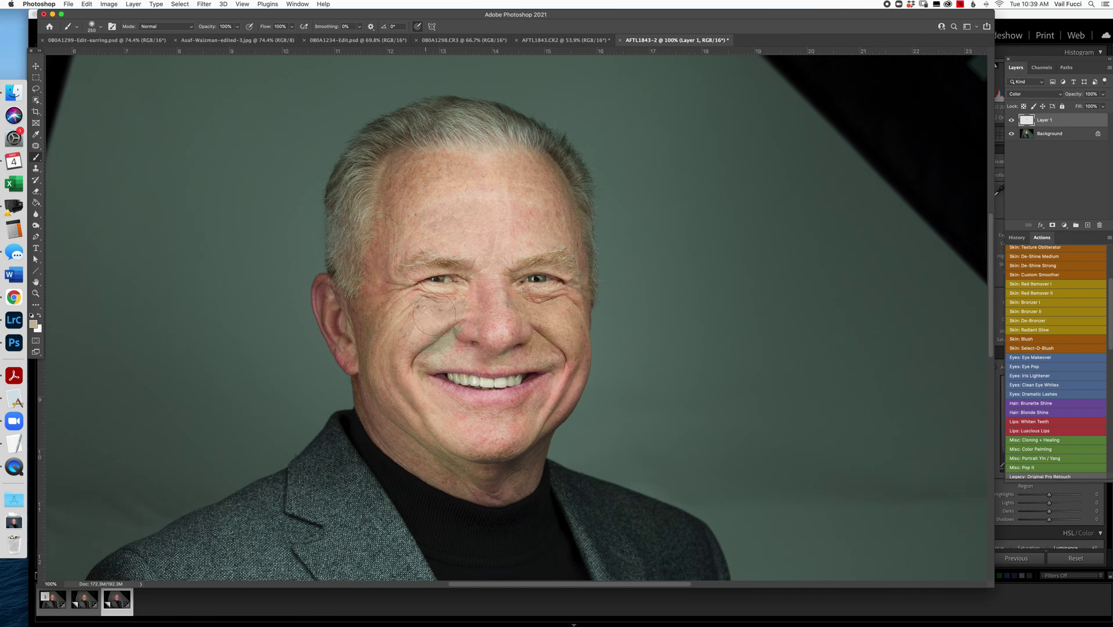
key("ctrl+z")
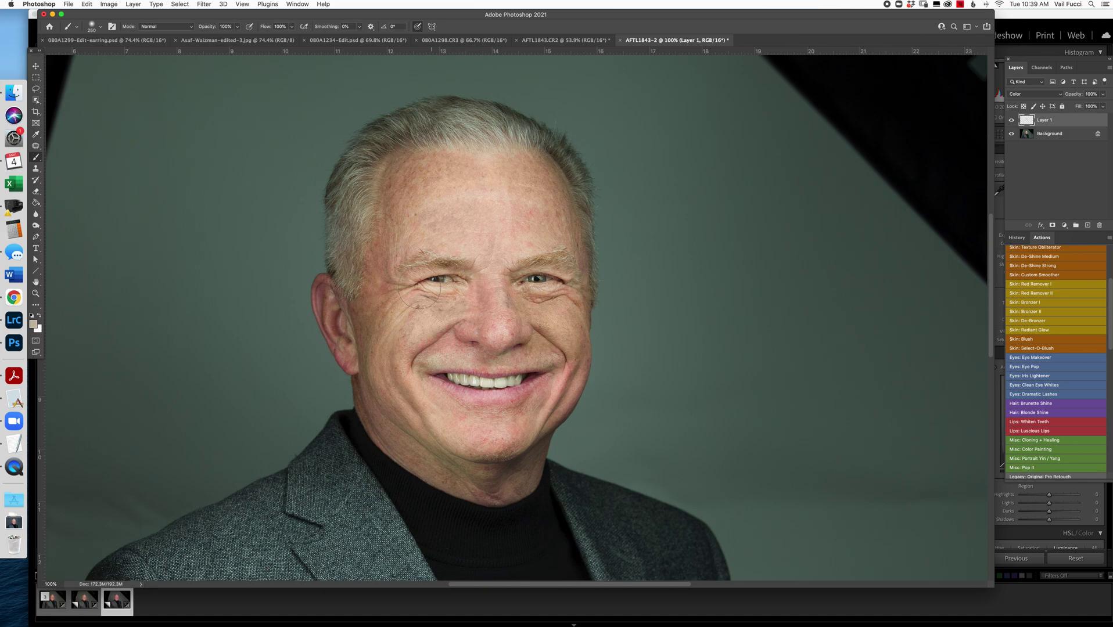
left_click(397, 321, "alt")
key("super+z")
key("super+z")
key("super+z")
key("super+z")
Resample skin tones from the cheek and forehead and paint them over the redness across both sides of the forehead.
left_click(440, 320, "alt")
left_click(533, 236, "alt")
left_click(471, 196, "alt")
mouse_move(459, 159)
left_mouse_down()
mouse_move(454, 185)
mouse_move(419, 175)
mouse_move(422, 200)
left_mouse_up()
left_click(501, 189, "alt")
left_click(507, 197, "alt")
mouse_move(482, 183)
left_mouse_down()
mouse_move(419, 180)
mouse_move(439, 161)
mouse_move(514, 188)
mouse_move(515, 164)
mouse_move(543, 182)
mouse_move(499, 164)
mouse_move(540, 223)
mouse_move(543, 197)
mouse_move(546, 221)
left_mouse_up()
Sample skin tones beside the mouth and lower cheek, paint over the redness there, and check the whole photo.
left_click(564, 384, "alt")
left_click(462, 419, "alt")
left_click_drag(462, 416, 458, 418)
key("super+0")
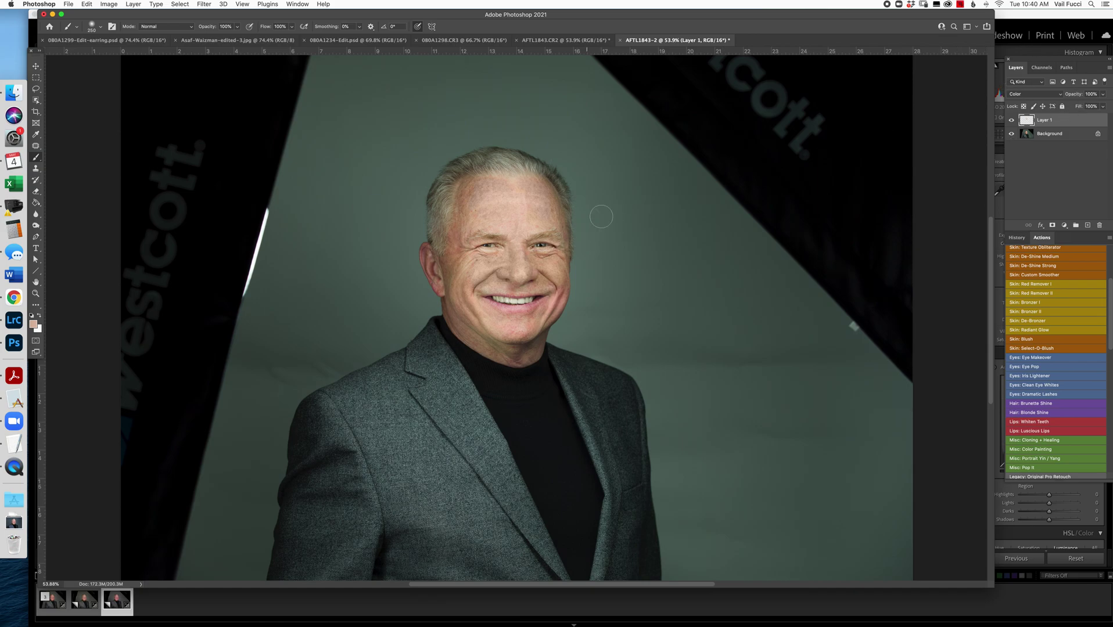
Inspect the face up close and paint skin tone over the uneven color along the upper forehead below the hairline.
key("super+plus")
key("super+plus")
key("super+plus")
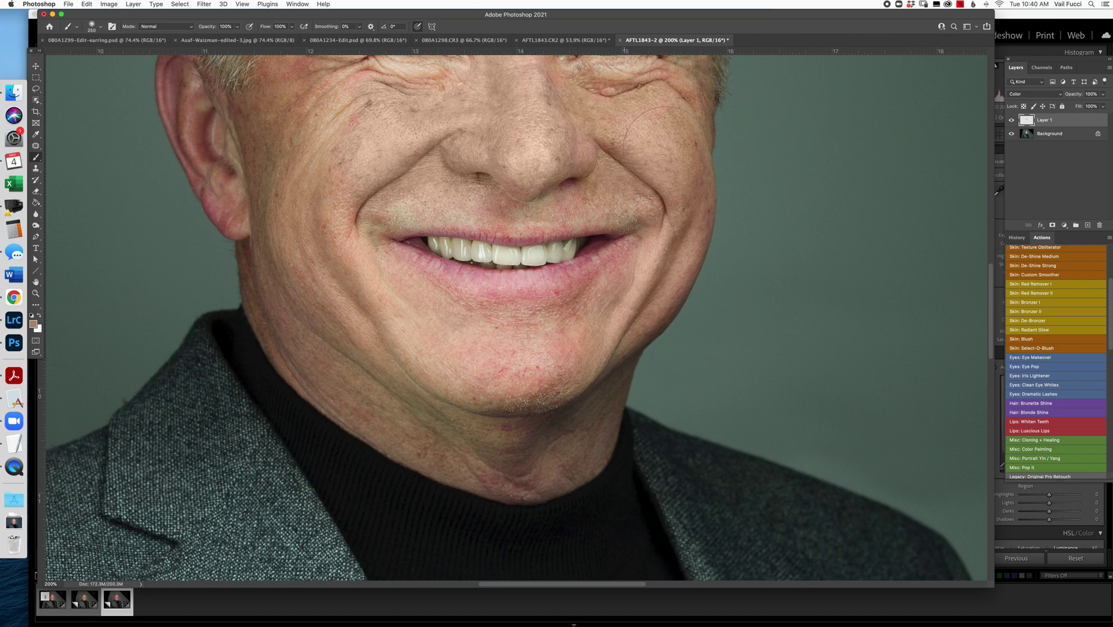
left_click_drag(613, 134, 603, 291)
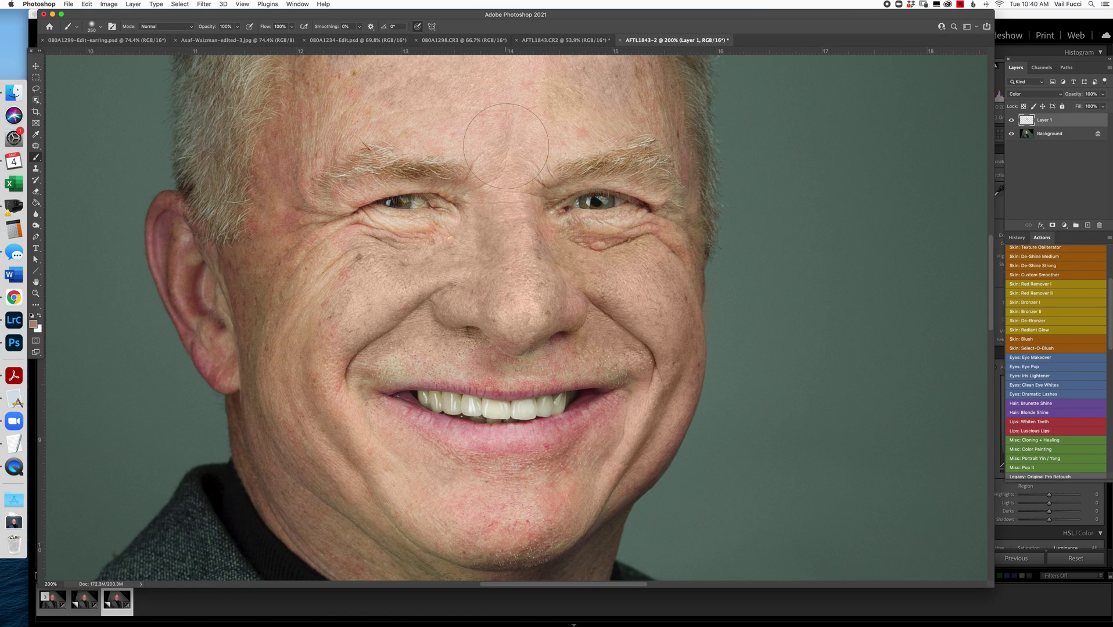
left_click_drag(344, 281, 336, 376)
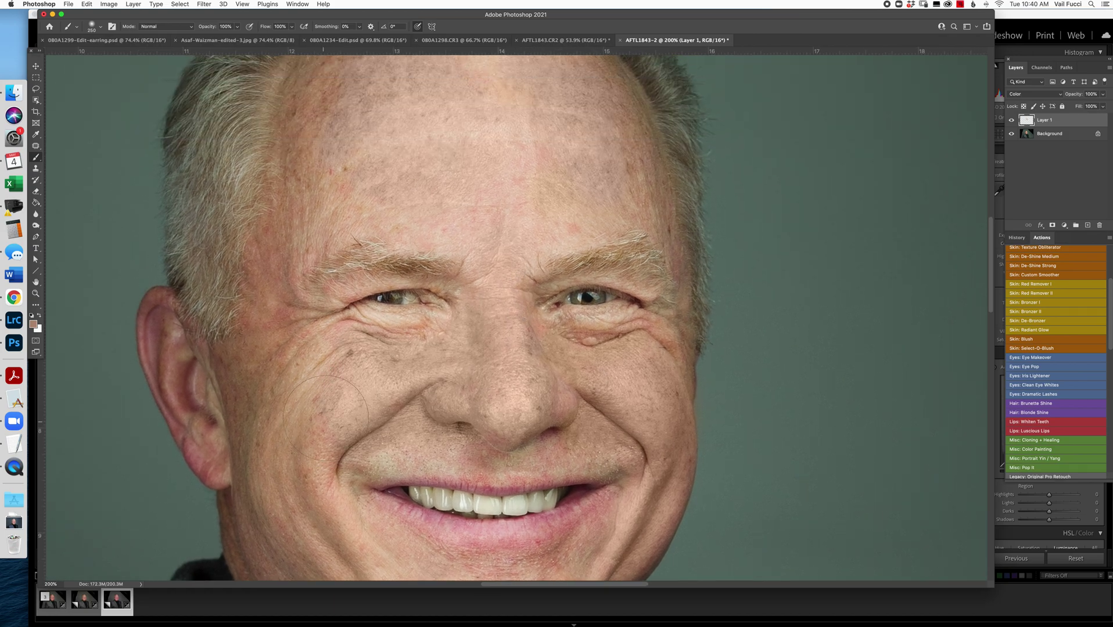
left_click_drag(496, 169, 499, 265)
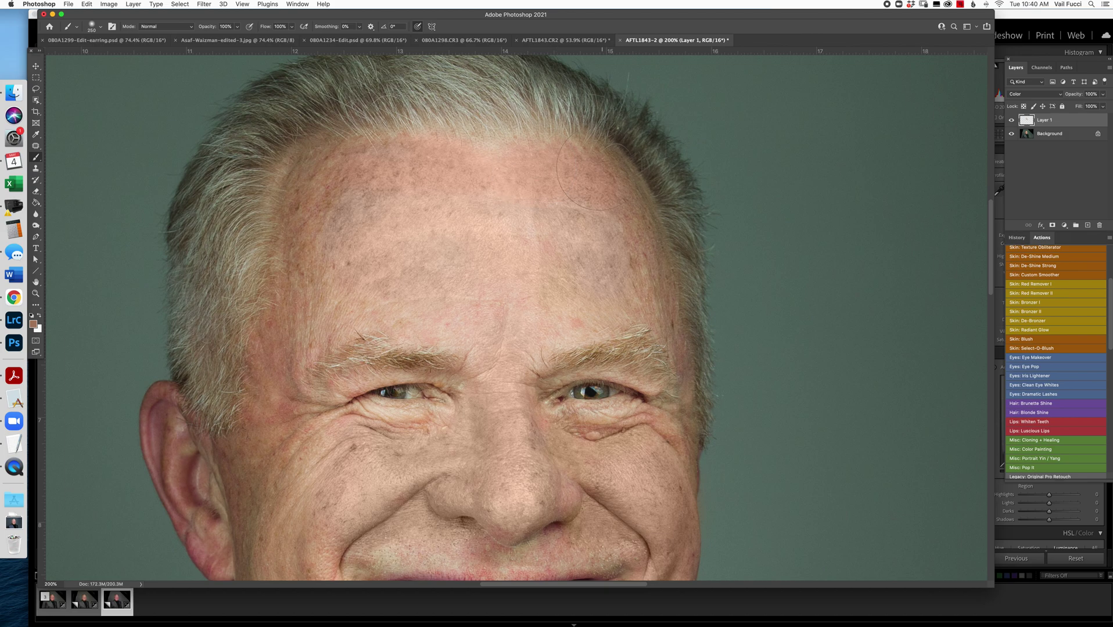
right_click(602, 203)
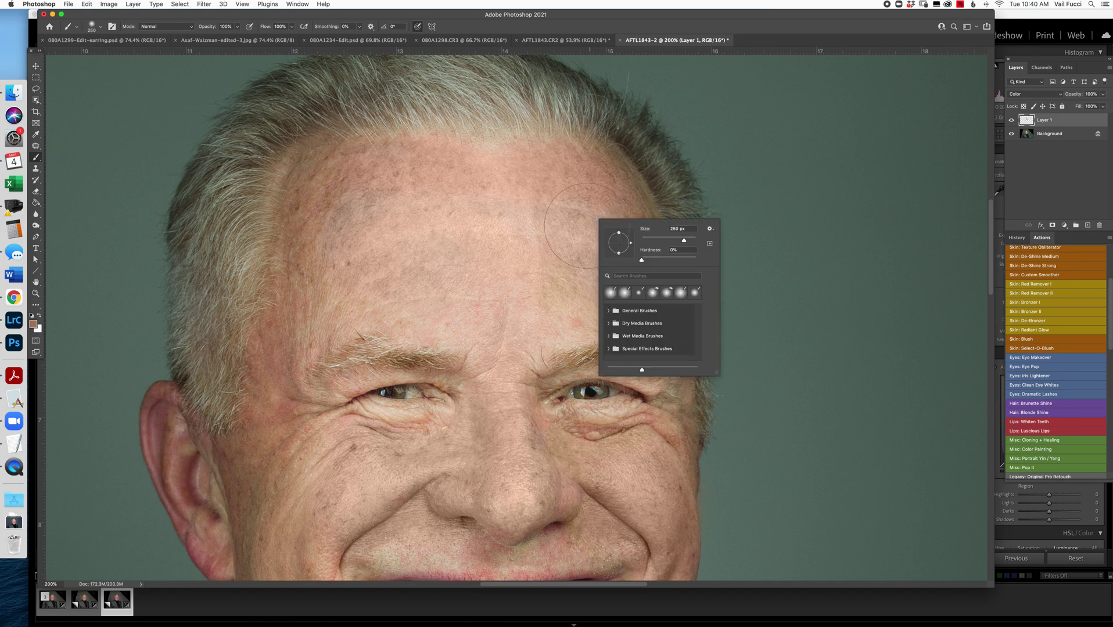
key("Escape")
mouse_move(604, 217)
left_mouse_down()
mouse_move(458, 192)
mouse_move(394, 202)
mouse_move(351, 230)
mouse_move(514, 208)
left_mouse_up()
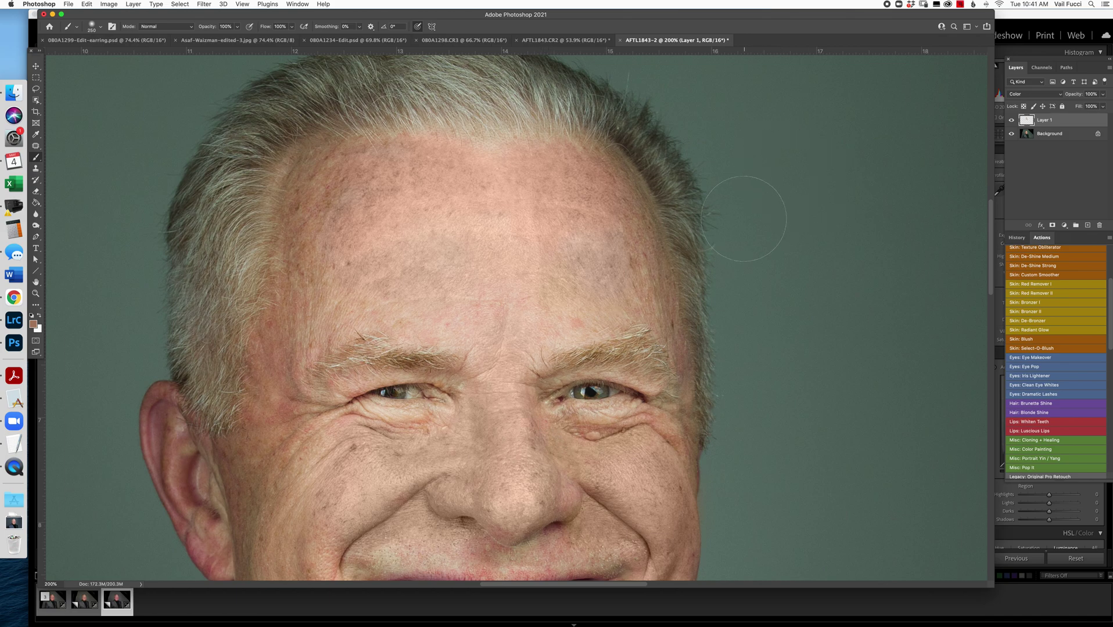
Lower the Color layer's opacity to 29% and toggle the layer's visibility to compare the face before and after.
key("super+0")
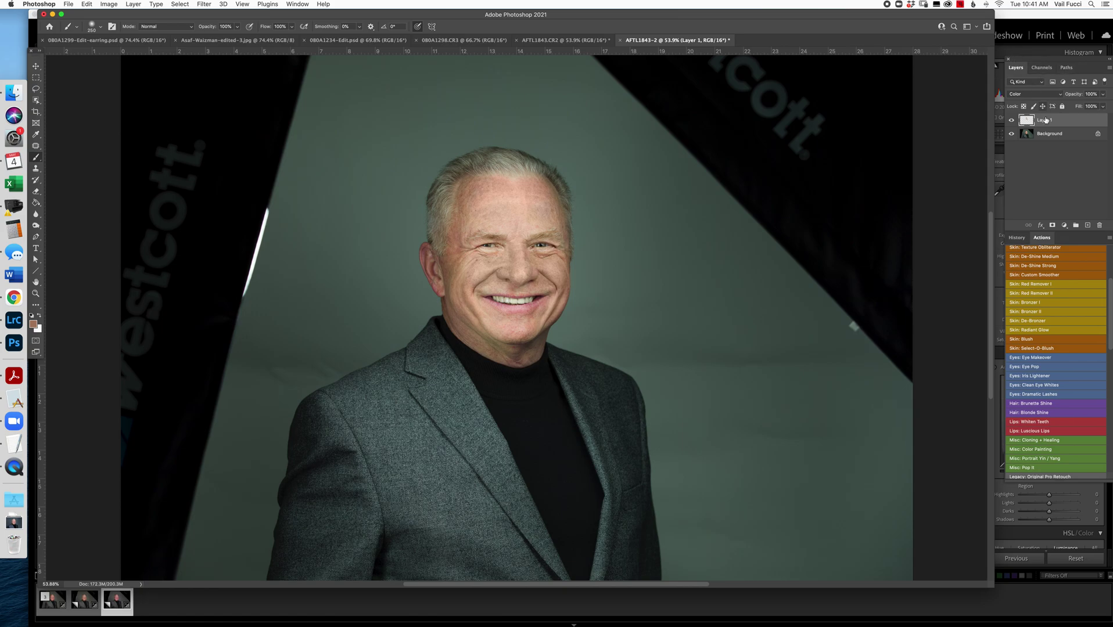
left_click_drag(1075, 97, 1070, 97)
left_click(1011, 120)
left_click(1011, 120)
left_click(1012, 120)
left_click(1011, 121)
left_click(1012, 120)
left_click(1012, 121)
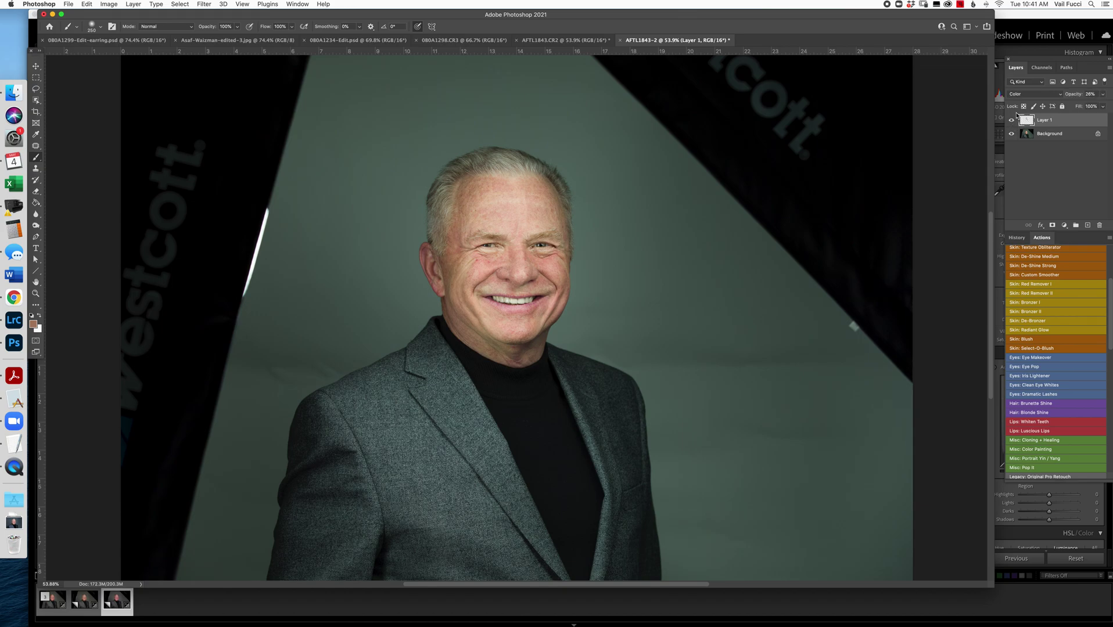